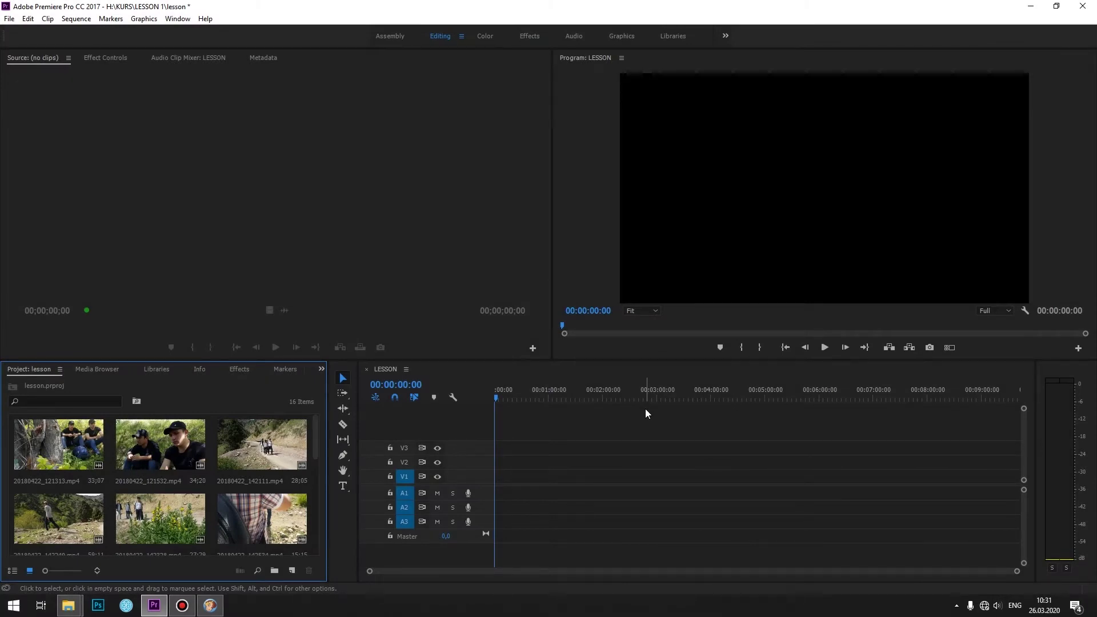
Preview the first seated-friends clip in the Source Monitor.
double_click(40, 430)
mouse_move(100, 325)
mouse_down()
mouse_move(135, 324)
mouse_move(101, 332)
mouse_up()
scroll(163, 478, down, 5)
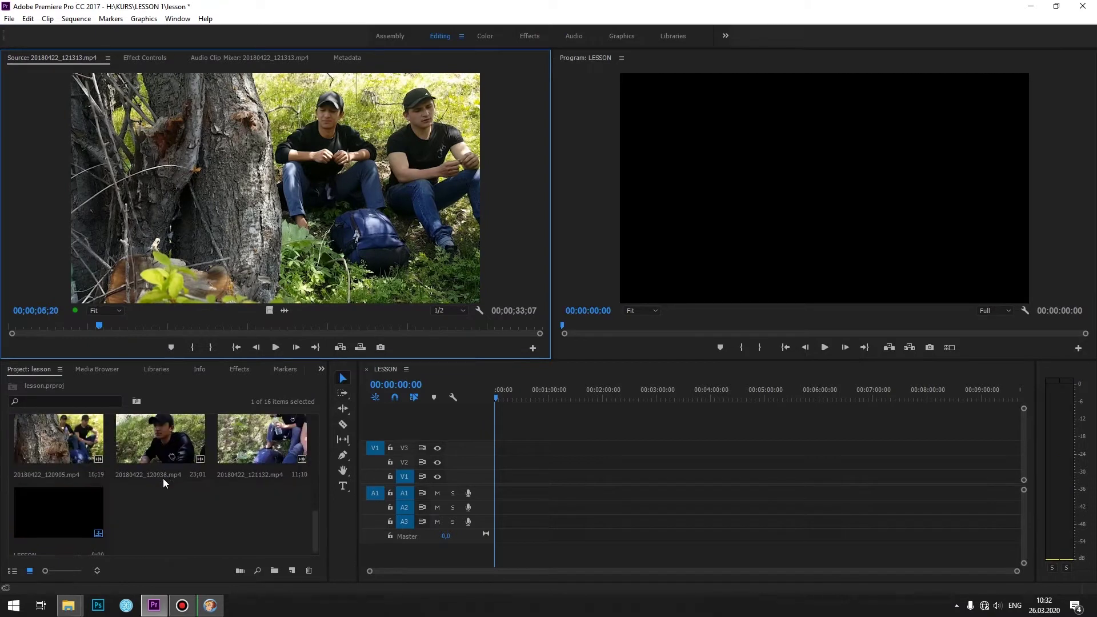
scroll(186, 507, up, 2)
Mark 12;18 to 17;01 of 20180422_120832.mp4 and drag it into the LESSON timeline.
double_click(240, 433)
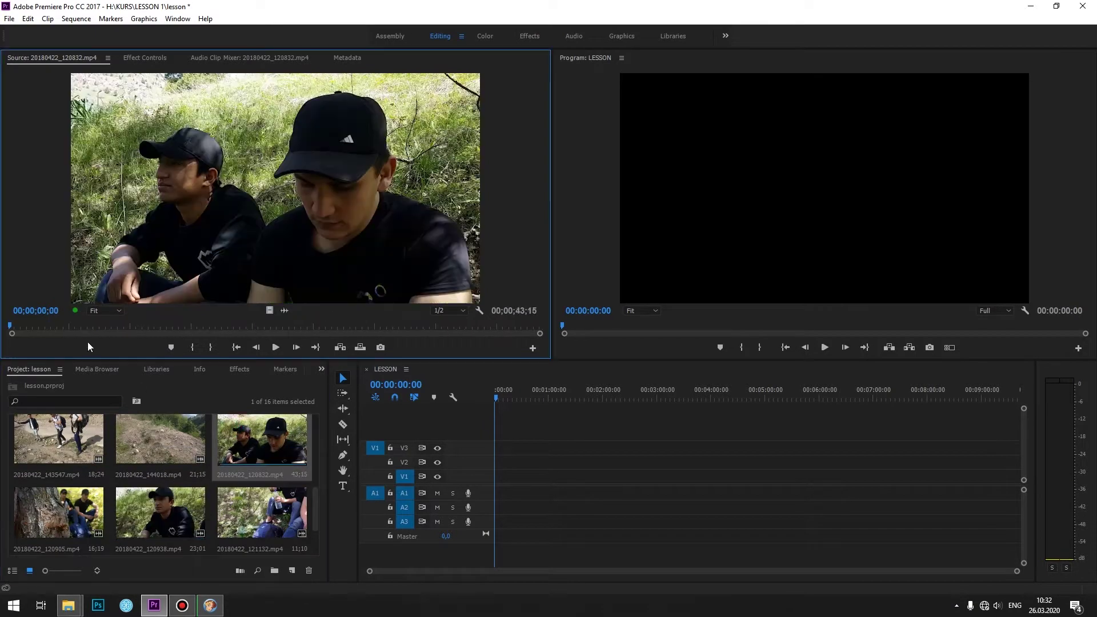
mouse_move(100, 324)
mouse_down()
mouse_move(273, 320)
mouse_move(162, 326)
mouse_move(219, 327)
mouse_up()
key(i)
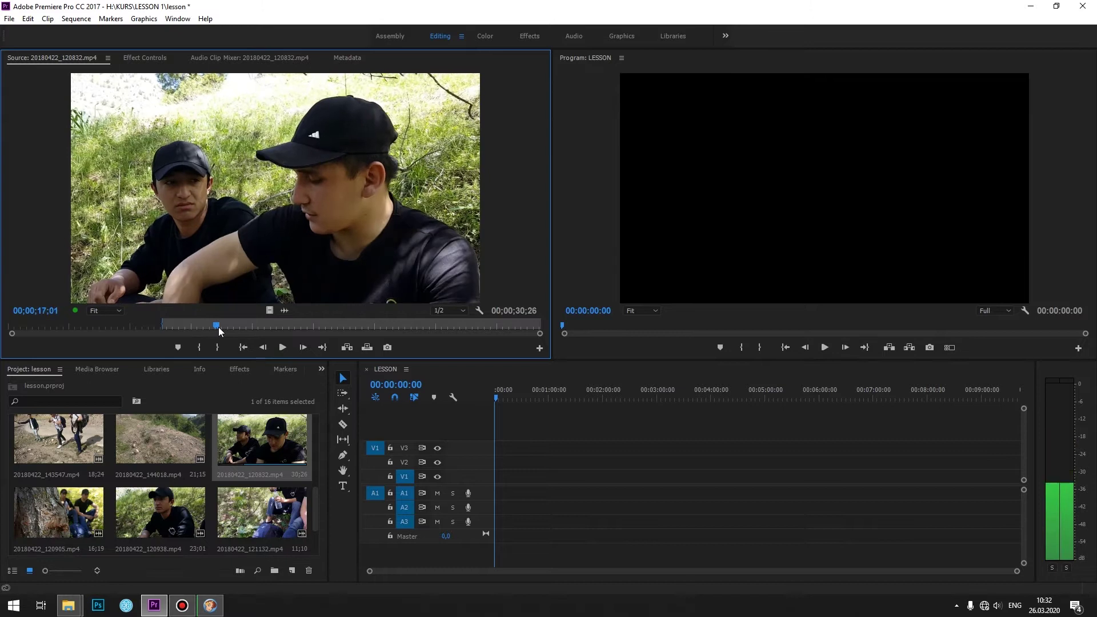
key(o)
drag(484, 492, 486, 492)
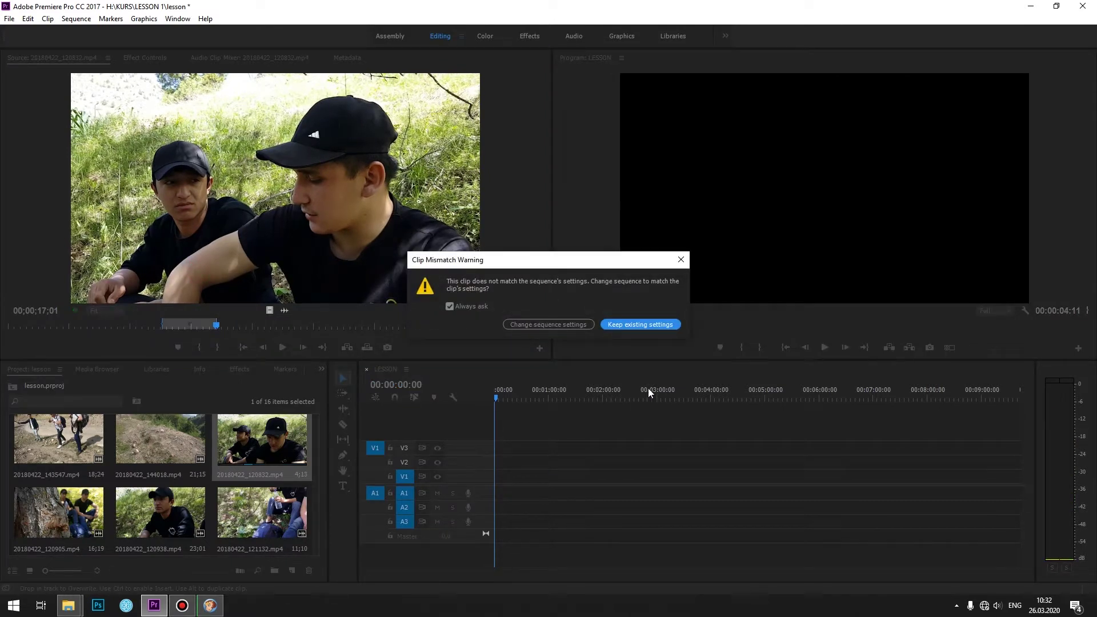
Keep the existing sequence settings so the 120832 section lands on LESSON.
click(633, 328)
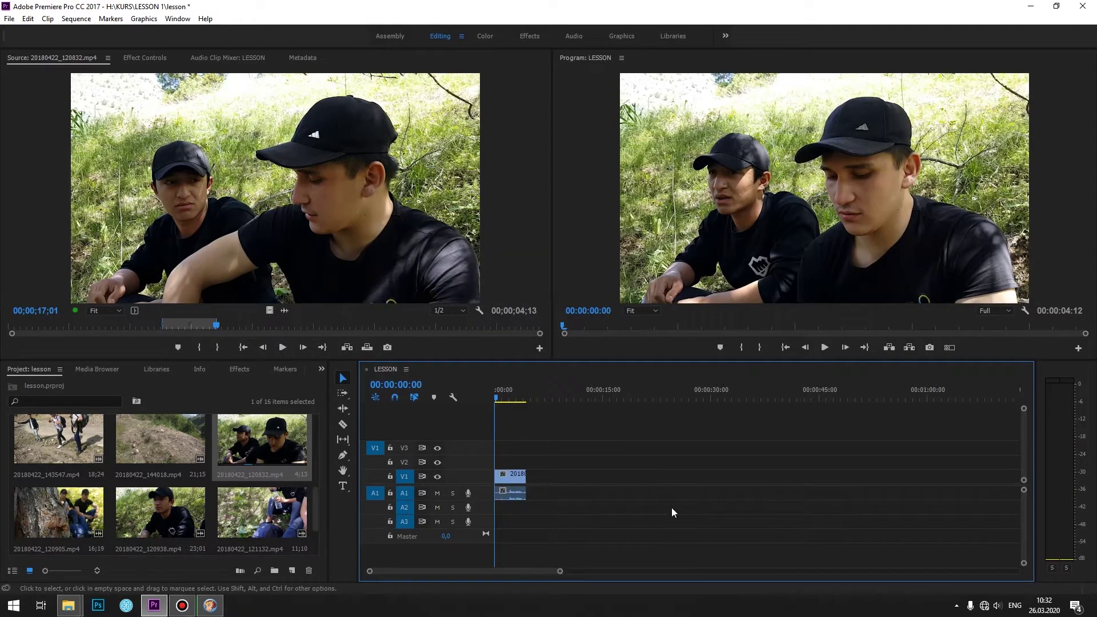
drag(591, 395, 616, 413)
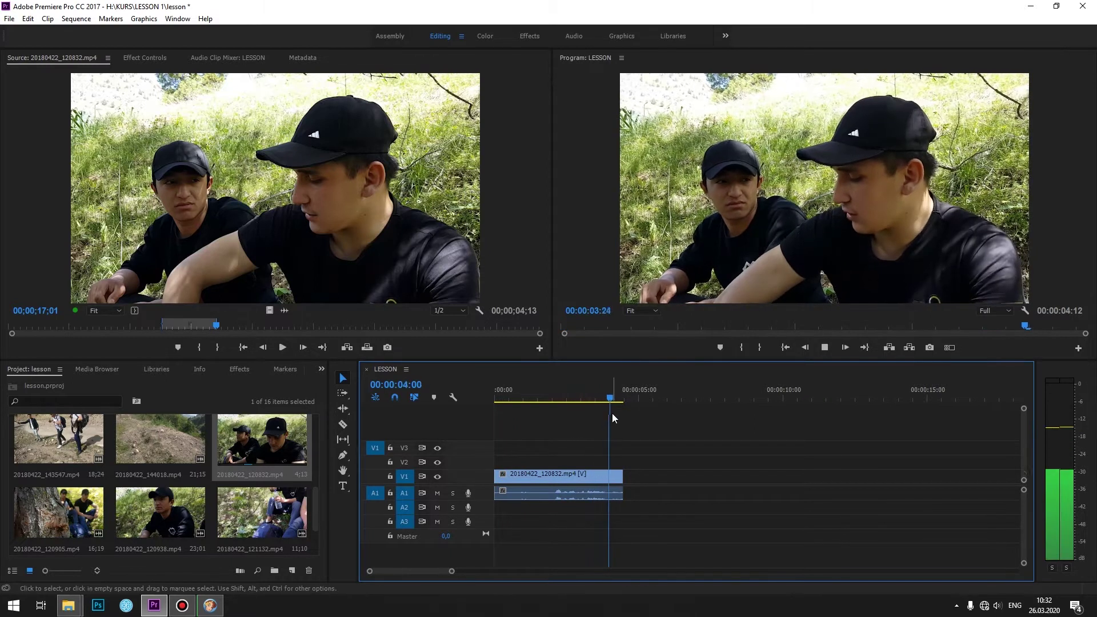
scroll(249, 482, down, 2)
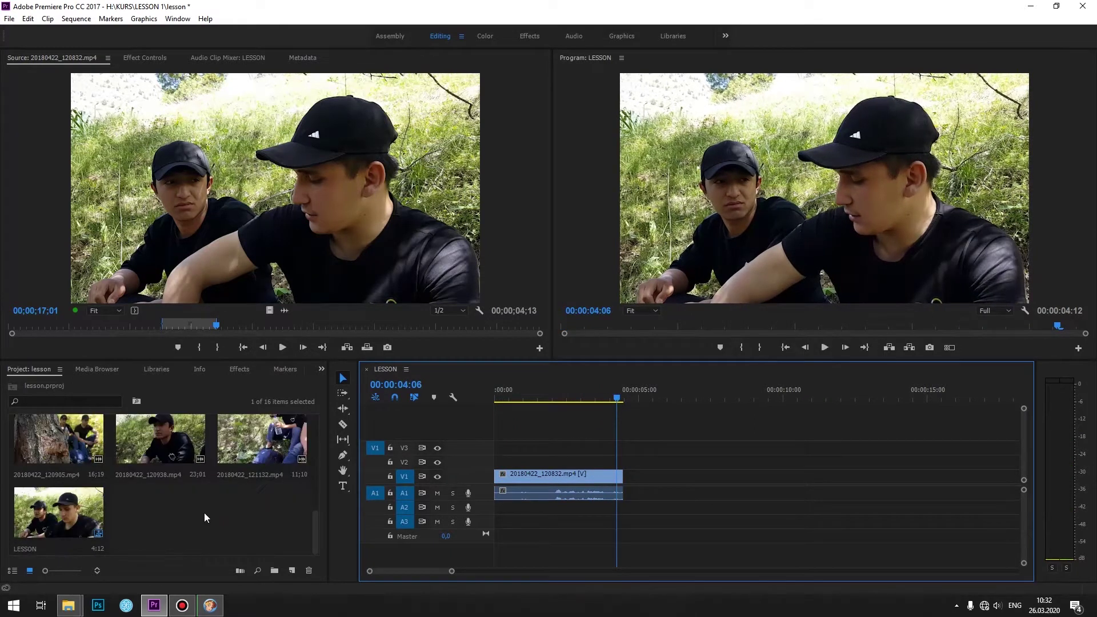
scroll(204, 513, up, 2)
Preview clips 20180422_120905, 20180422_120938 and 20180422_121132 in the Source Monitor.
double_click(71, 495)
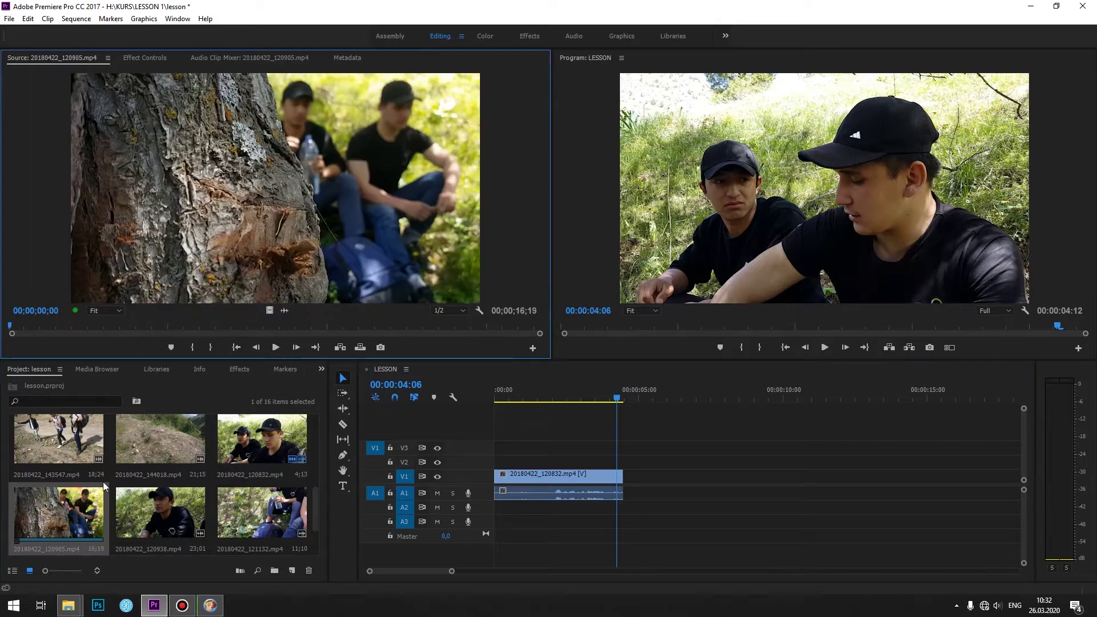
double_click(149, 501)
drag(116, 330, 350, 325)
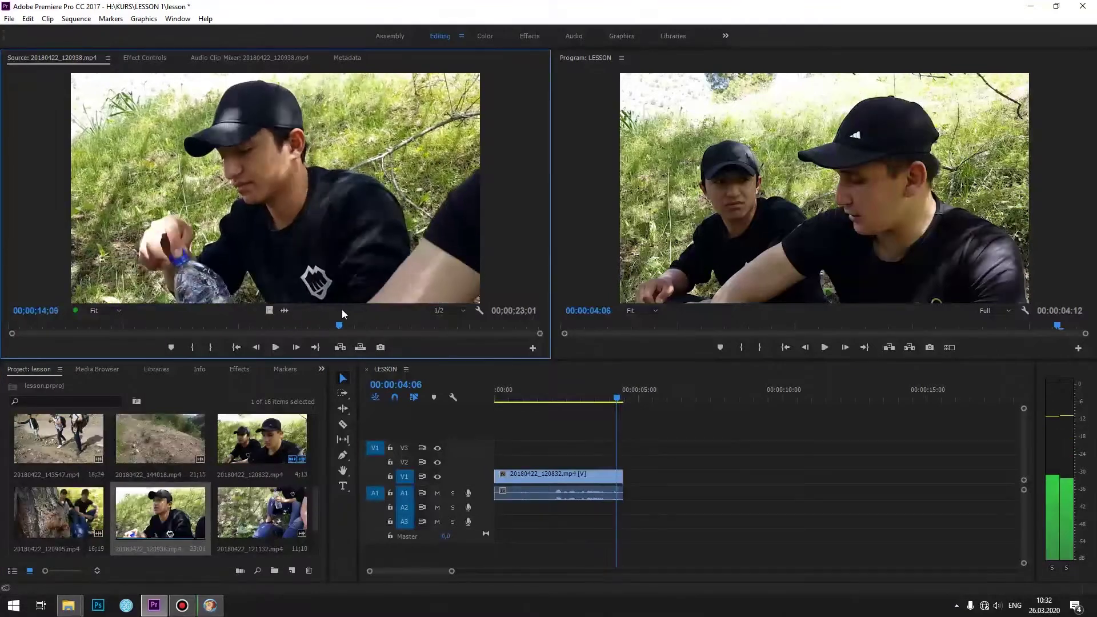
double_click(244, 514)
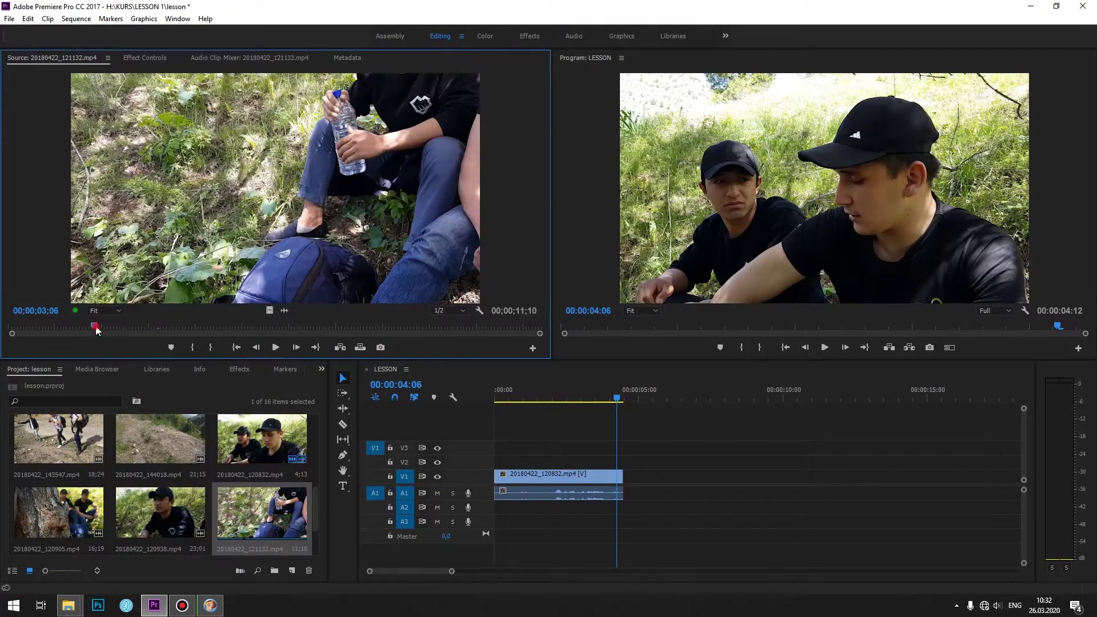
drag(96, 330, 423, 324)
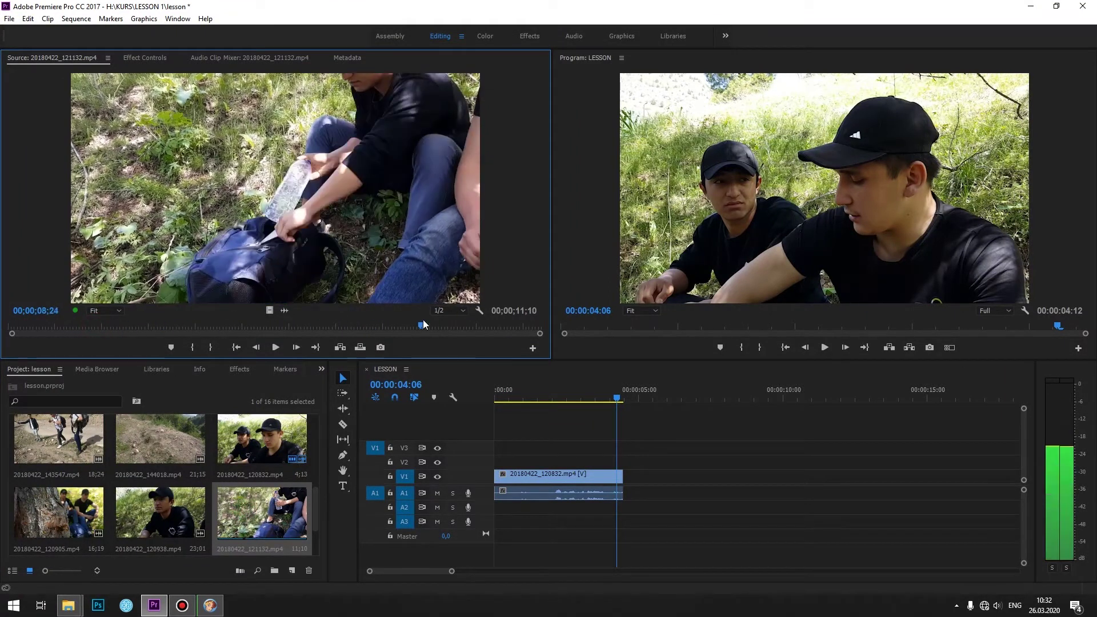
scroll(183, 509, down, 2)
Recheck 121132 and 120905, then reload 20180422_120832.mp4 at a later frame.
double_click(55, 511)
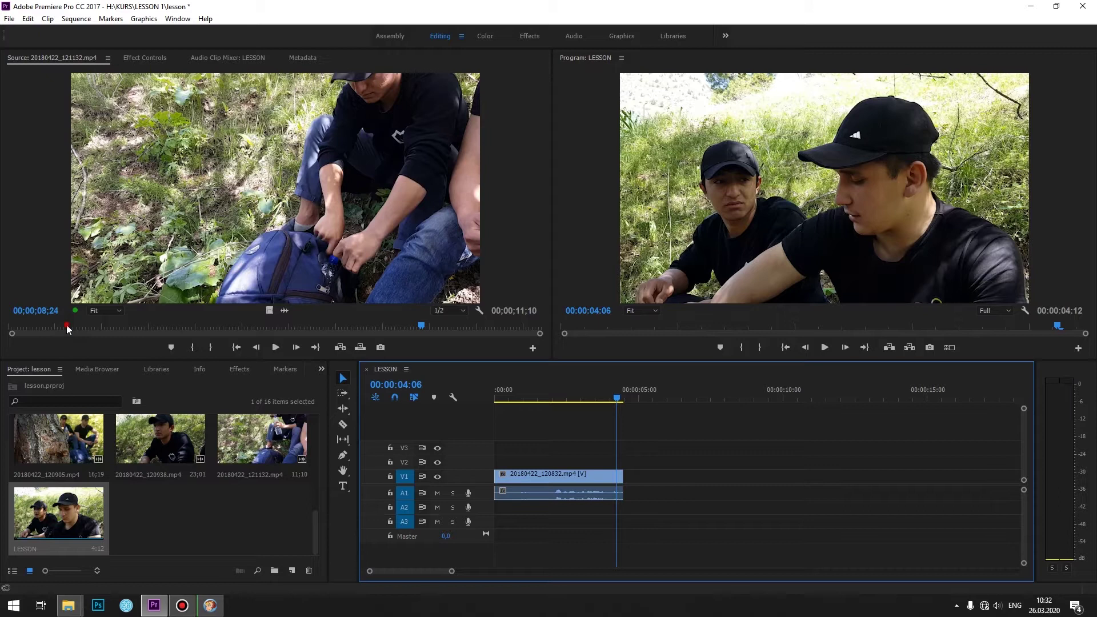
drag(66, 325, 319, 324)
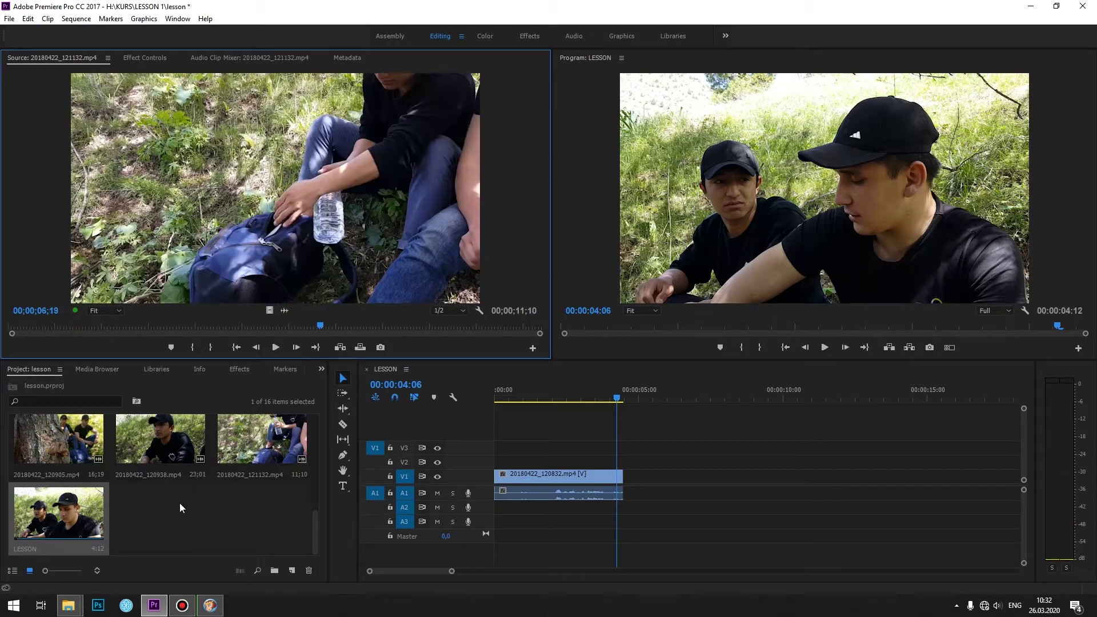
scroll(181, 507, up, 2)
double_click(63, 512)
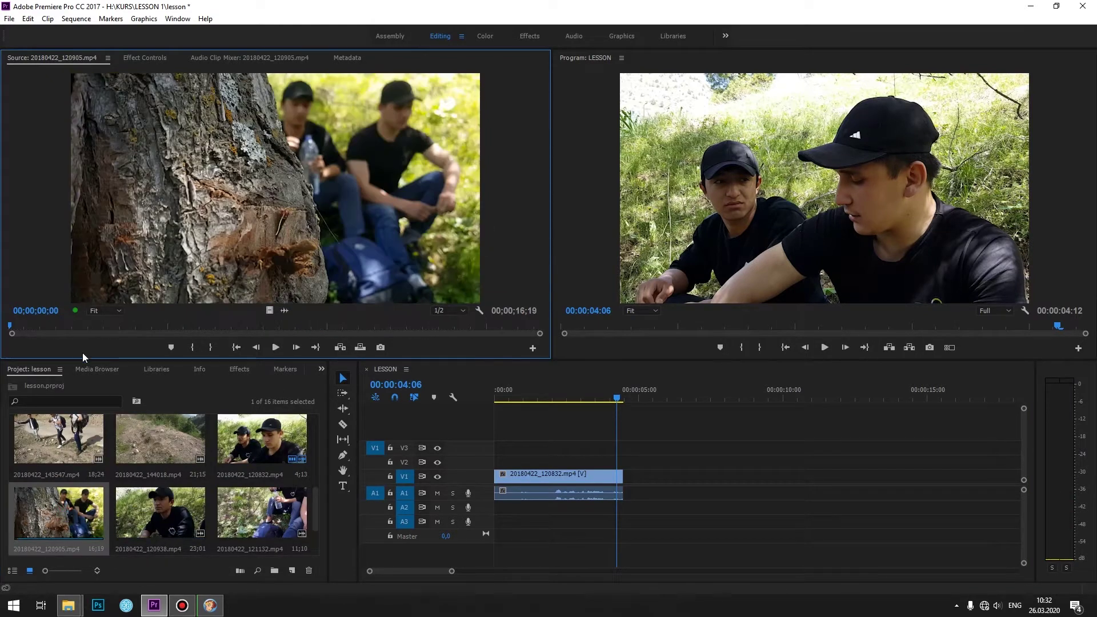
mouse_move(80, 329)
mouse_down()
mouse_move(295, 323)
mouse_move(403, 301)
mouse_up()
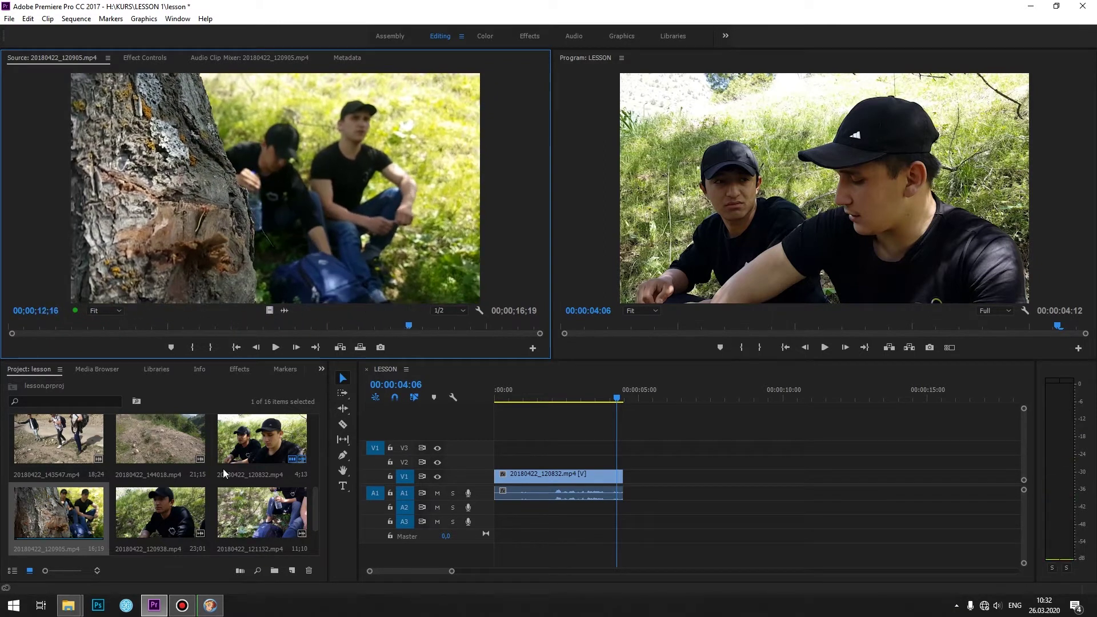
double_click(271, 449)
drag(255, 323, 286, 328)
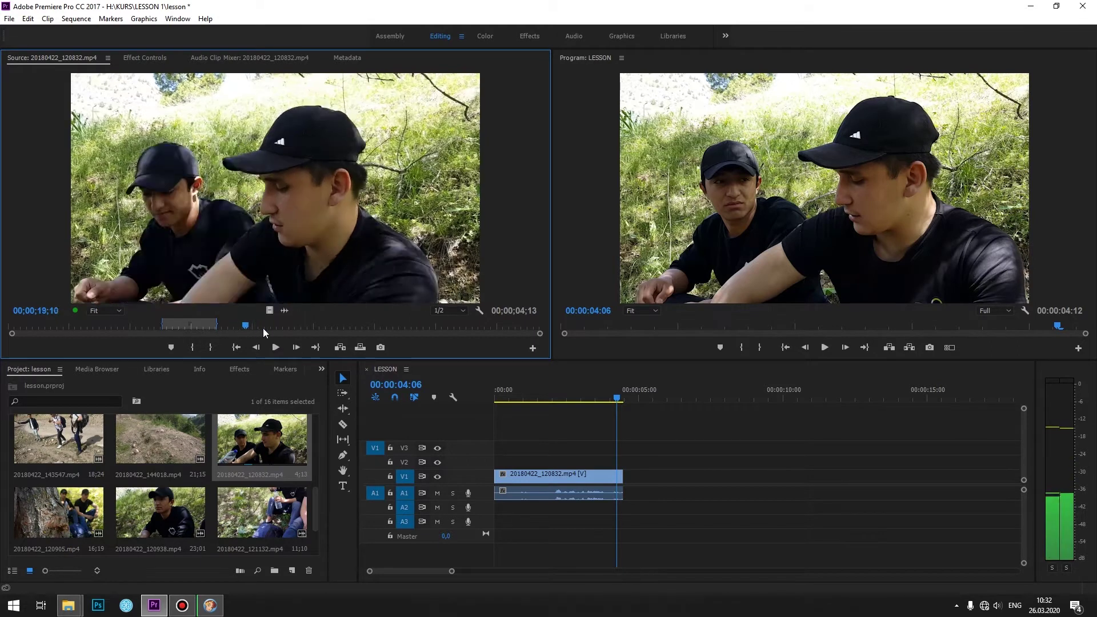
Extend the 120832 Out point to a 10;03 range and overwrite the short timeline clip with it.
key(o)
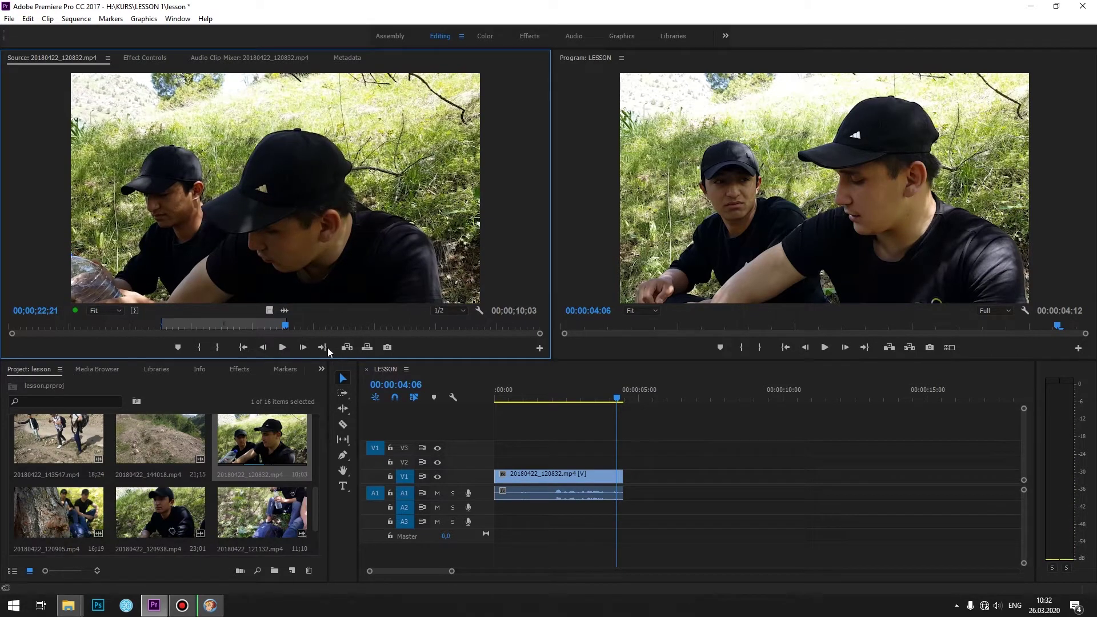
key(Delete)
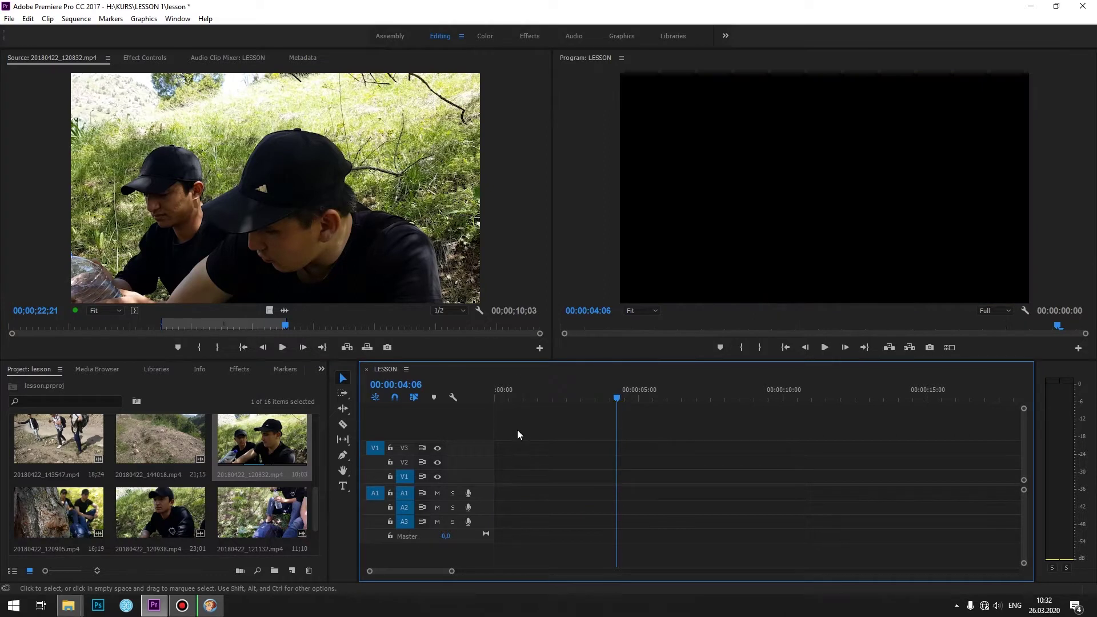
click(352, 347)
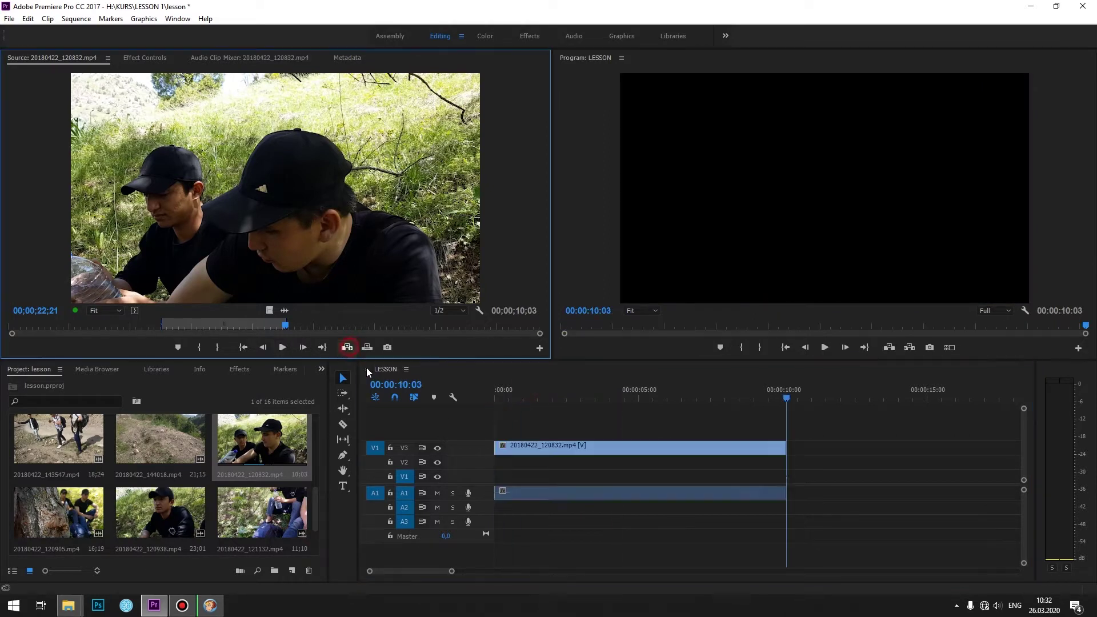
Scrub the LESSON timeline to review the new 10;03 clip.
drag(502, 393, 775, 402)
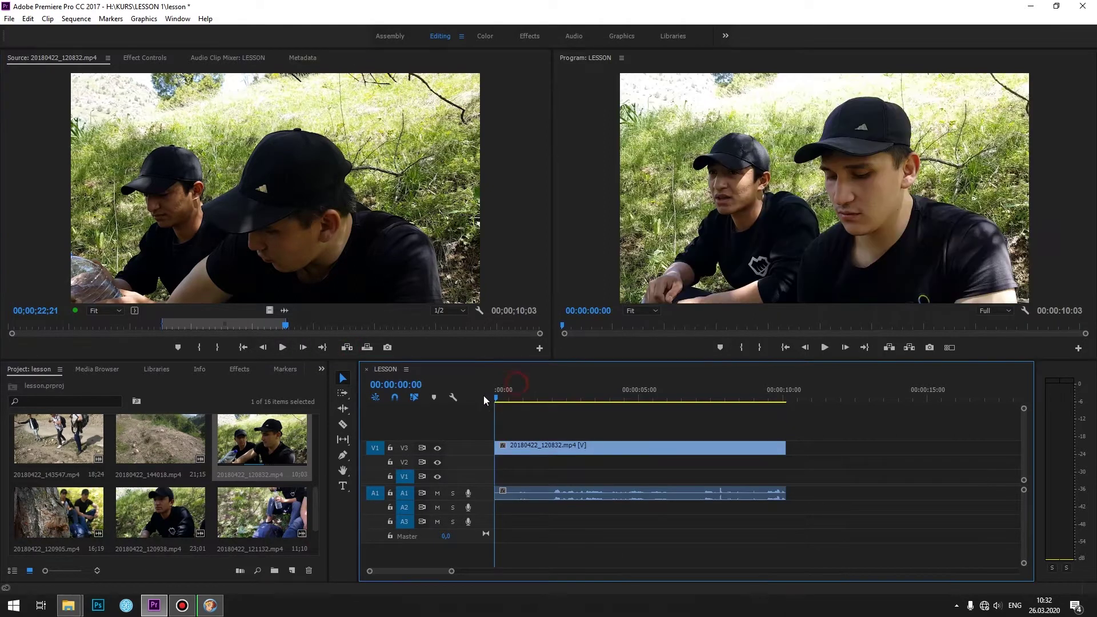
click(780, 391)
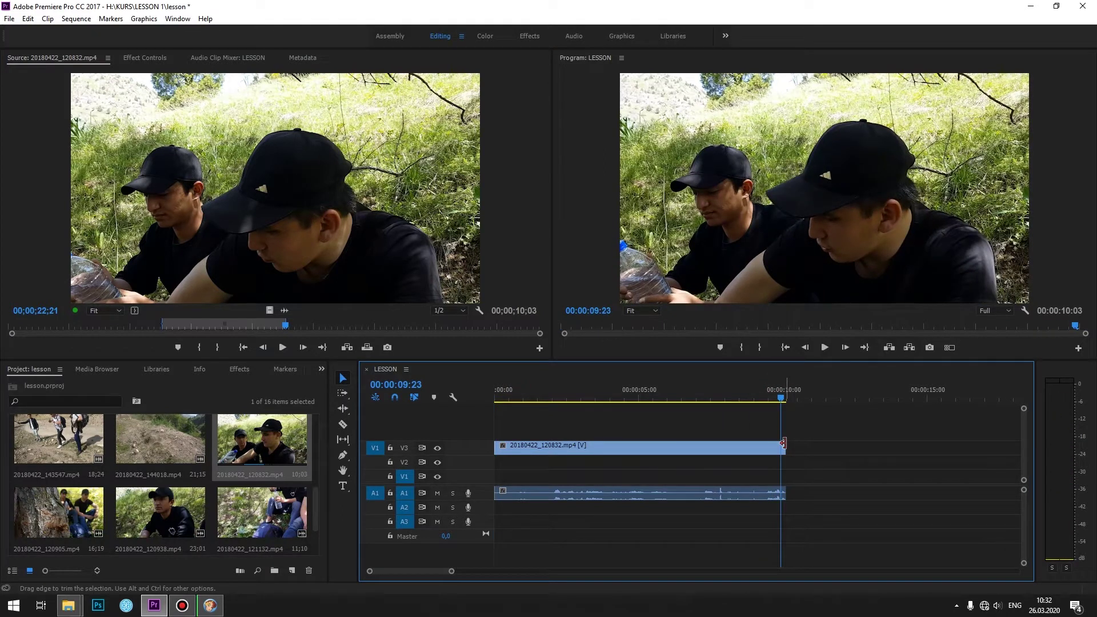
mouse_move(773, 403)
mouse_down()
mouse_move(603, 402)
mouse_move(777, 403)
mouse_up()
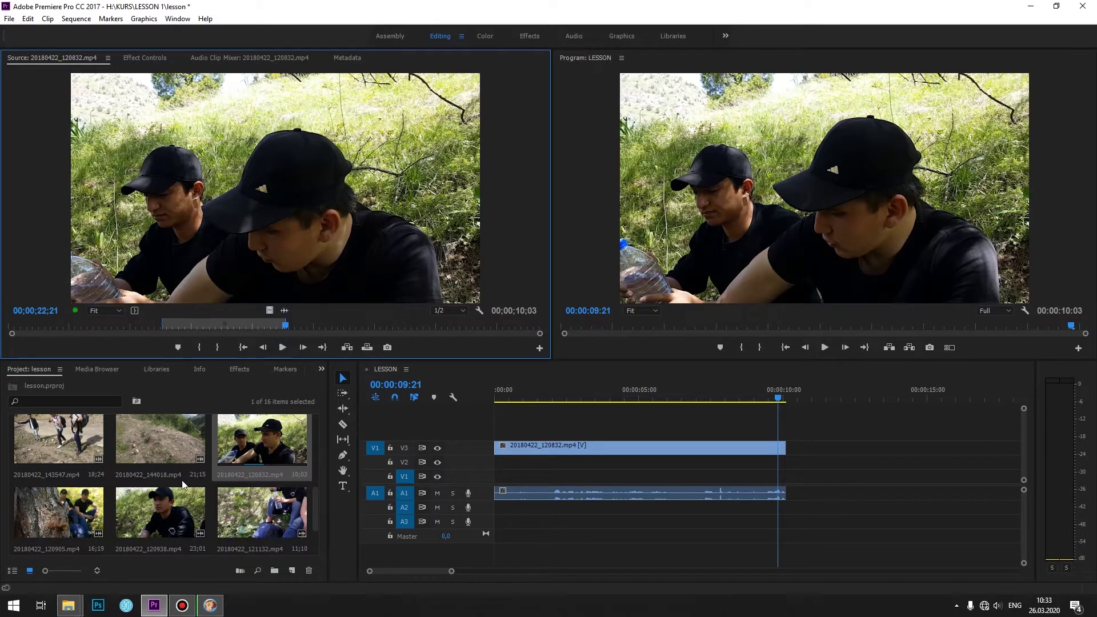
Mark 20180422_120938.mp4 to end at 15;13 and drop it after the first clip.
scroll(169, 504, down, 1)
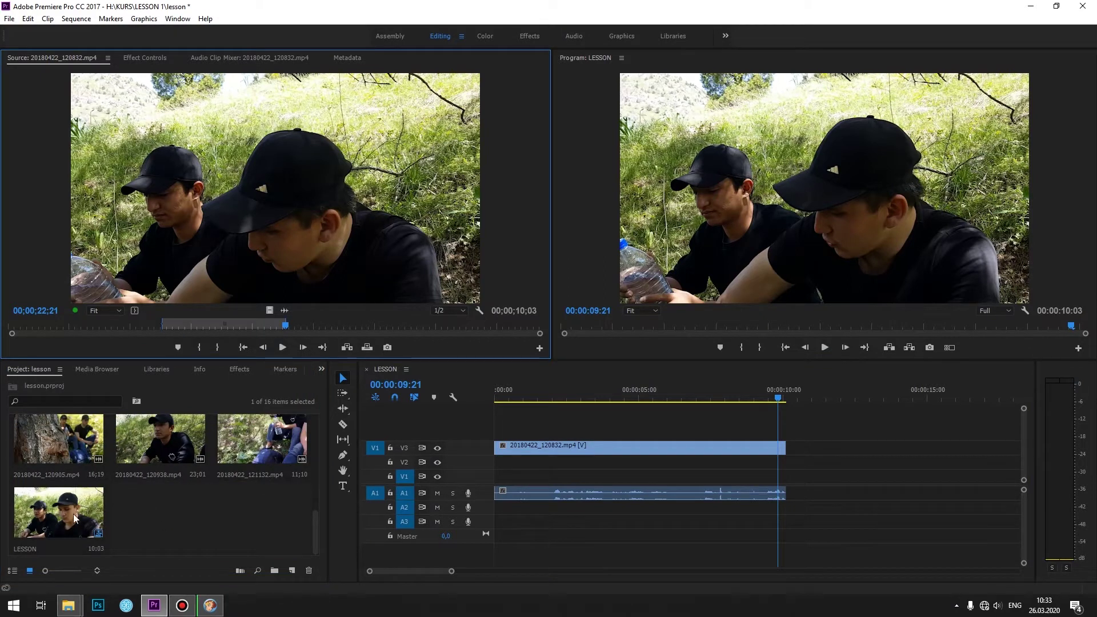
drag(84, 324, 398, 298)
double_click(261, 439)
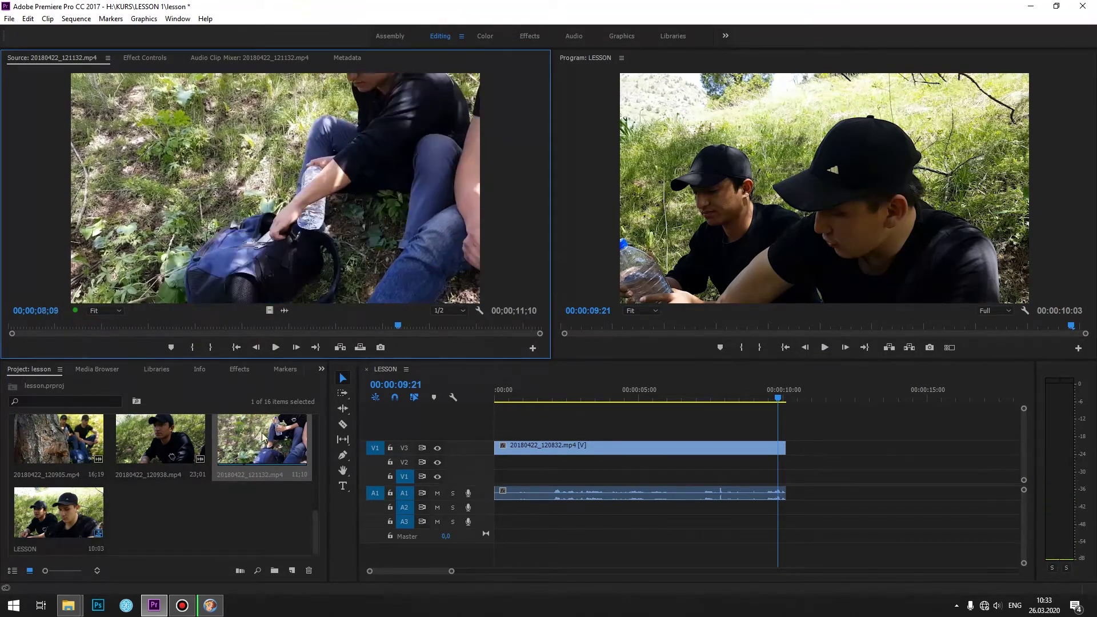
double_click(160, 438)
drag(113, 328, 156, 326)
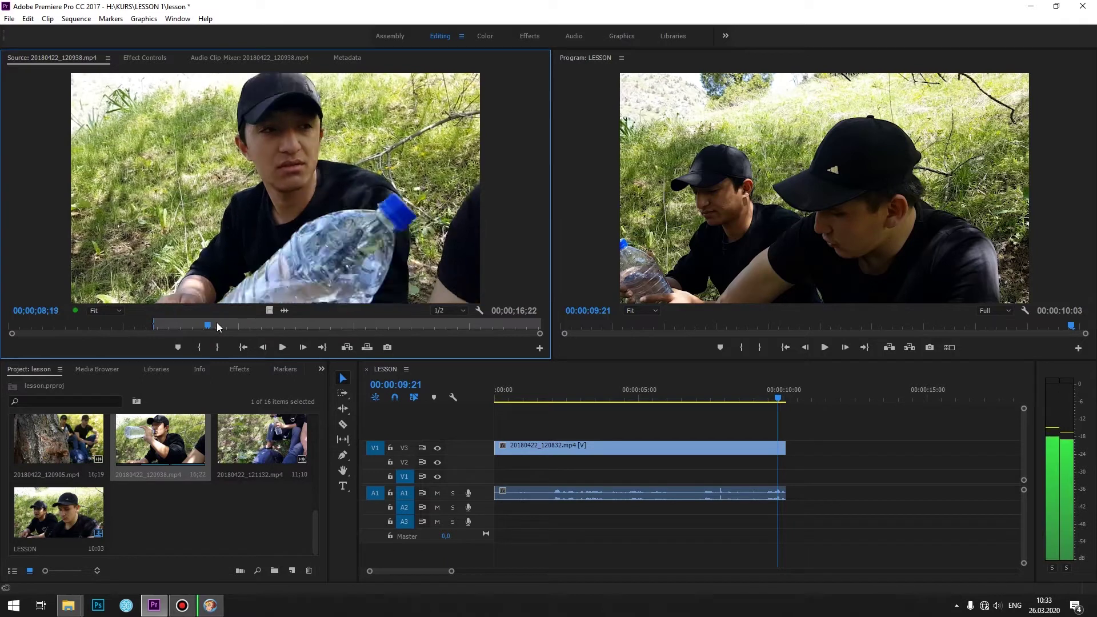
drag(155, 328, 367, 293)
key(o)
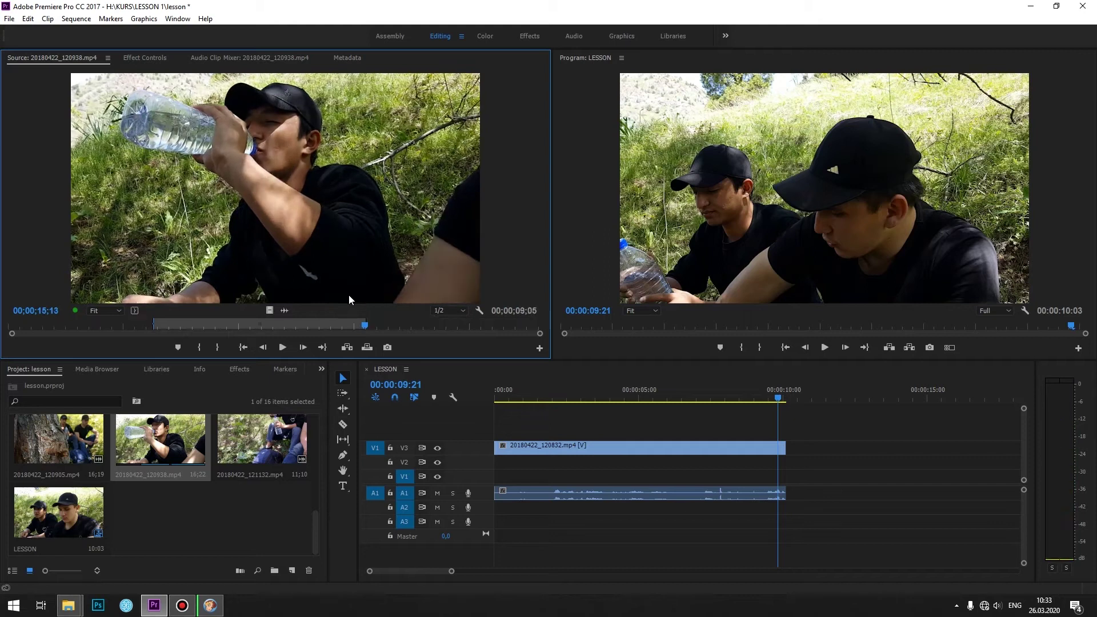
mouse_move(276, 244)
mouse_down()
mouse_move(835, 449)
mouse_move(817, 449)
mouse_up()
Review the join and trim the 120938 clip's head so it meets the first clip.
key(space)
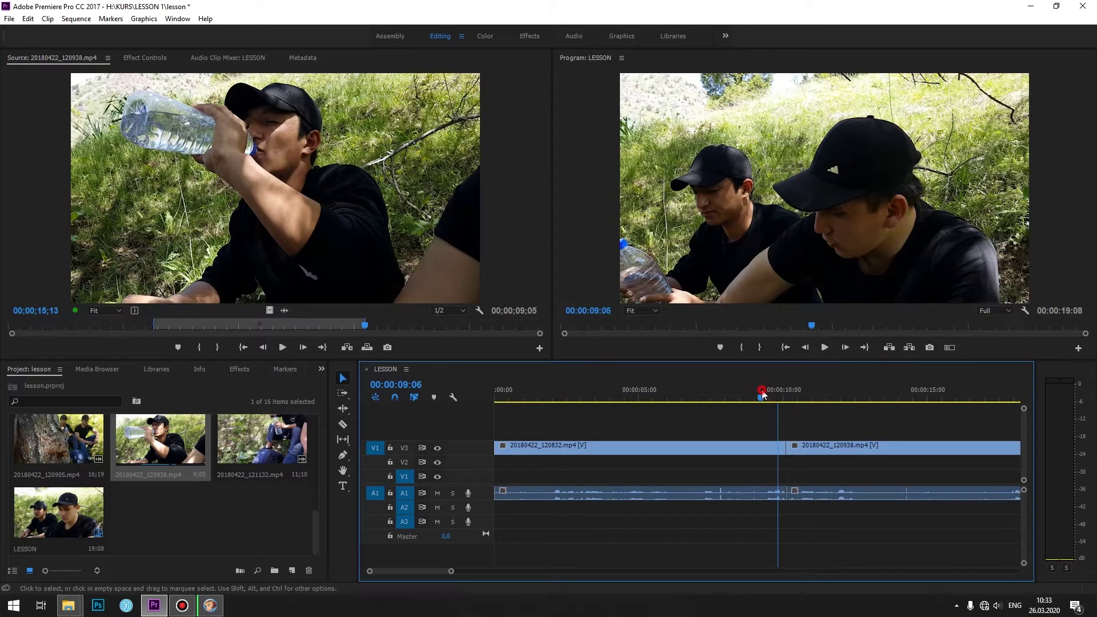
key(minus)
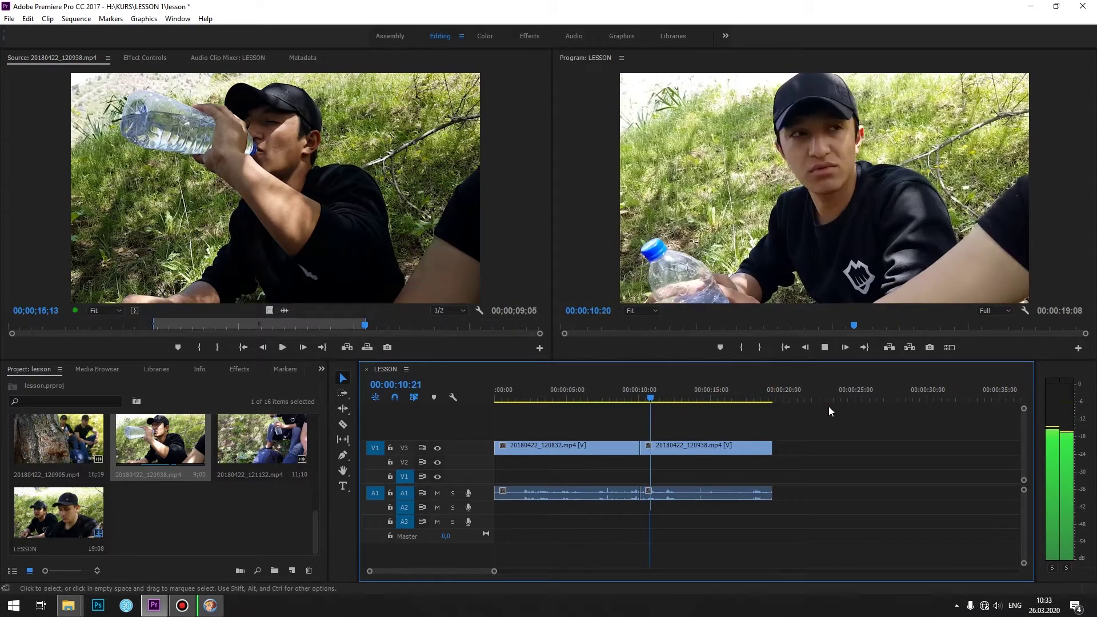
click(655, 394)
drag(644, 398, 632, 398)
mouse_move(674, 452)
mouse_down()
mouse_move(686, 451)
mouse_move(654, 446)
mouse_move(665, 450)
mouse_up()
click(644, 399)
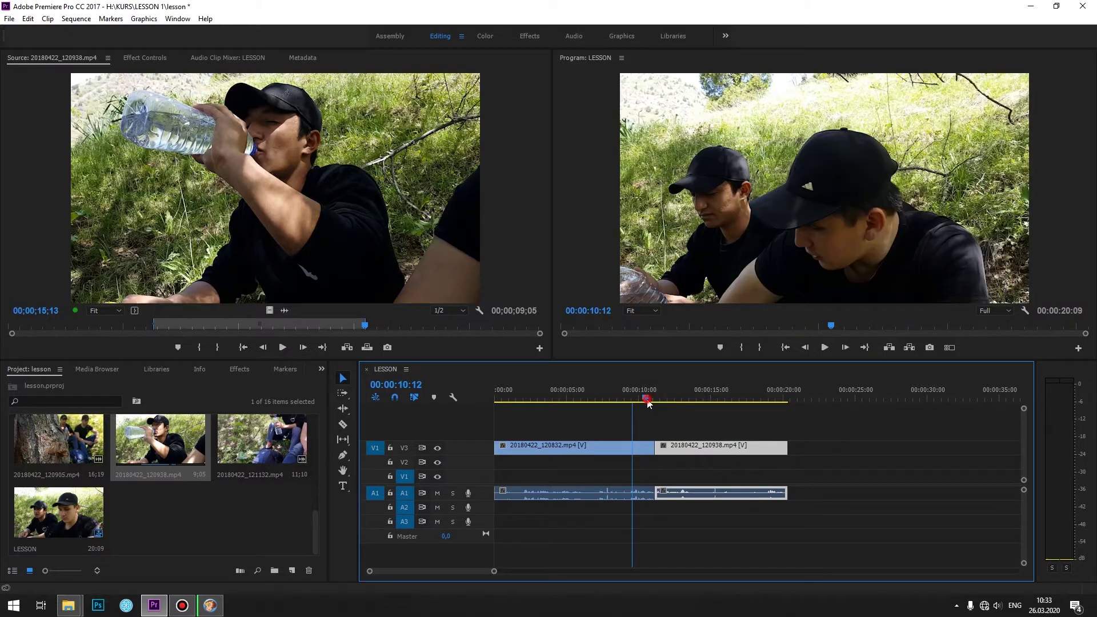
key(space)
key(space)
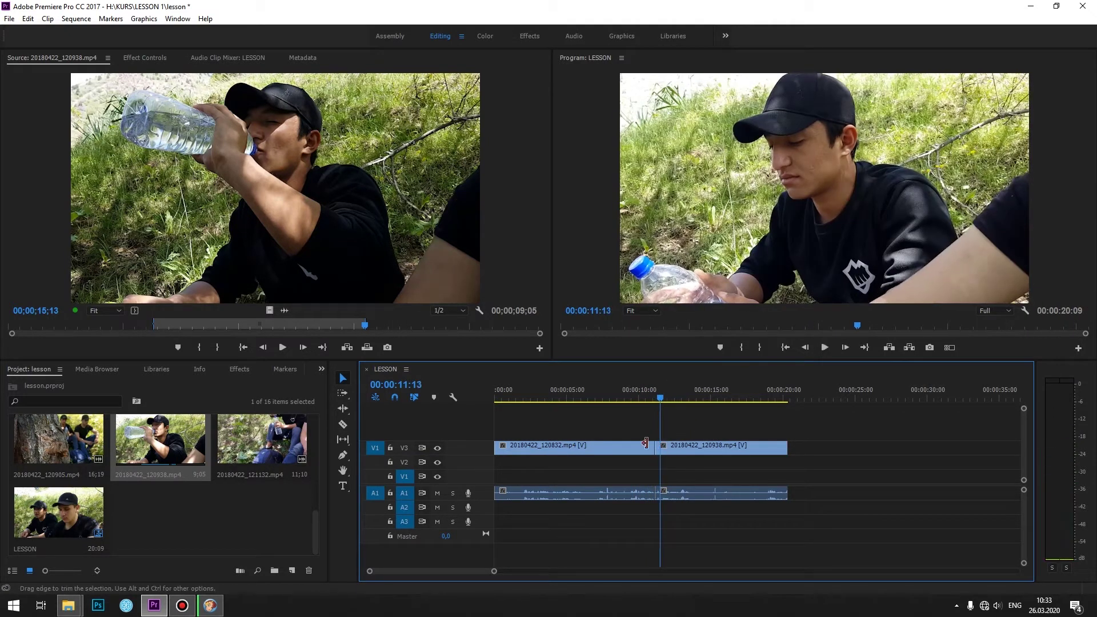
drag(657, 448, 640, 427)
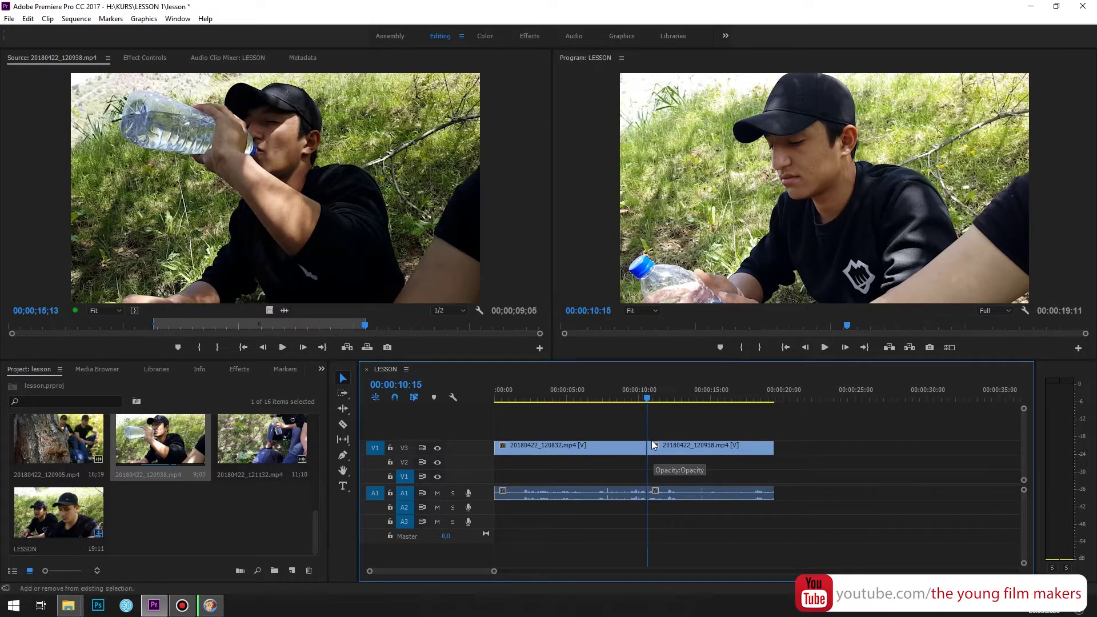
Remove the gap between the two clips and play back across the cut.
key(Delete)
key(=)
click(728, 394)
key(space)
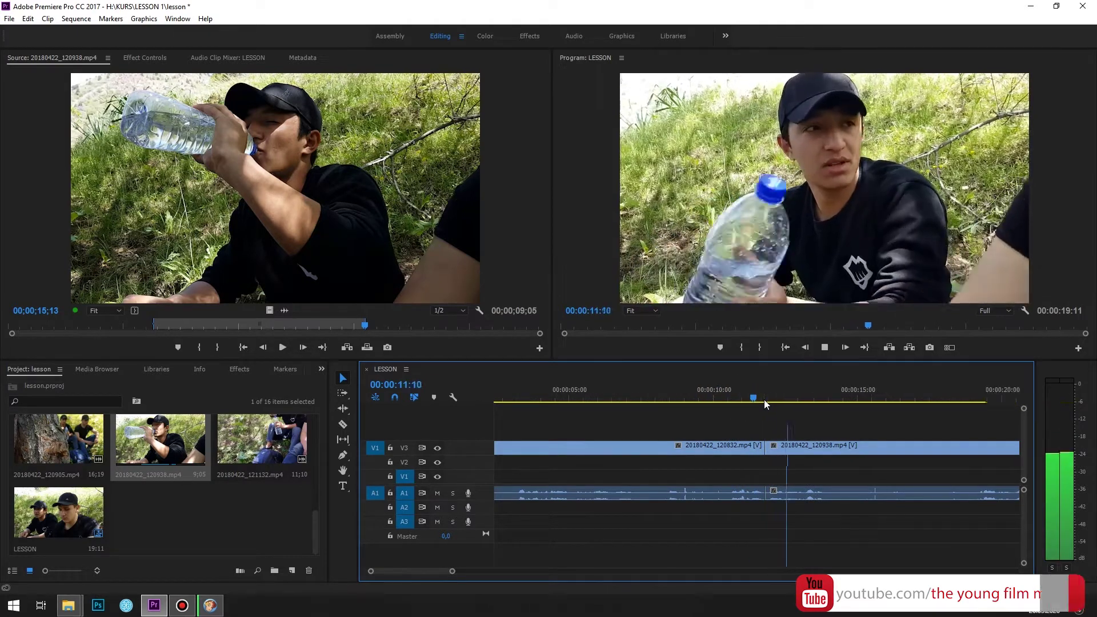
Scrub to the end of the 19;11 sequence and scroll the project bin to the later hiking clips.
scroll(645, 384, down, 1)
click(674, 394)
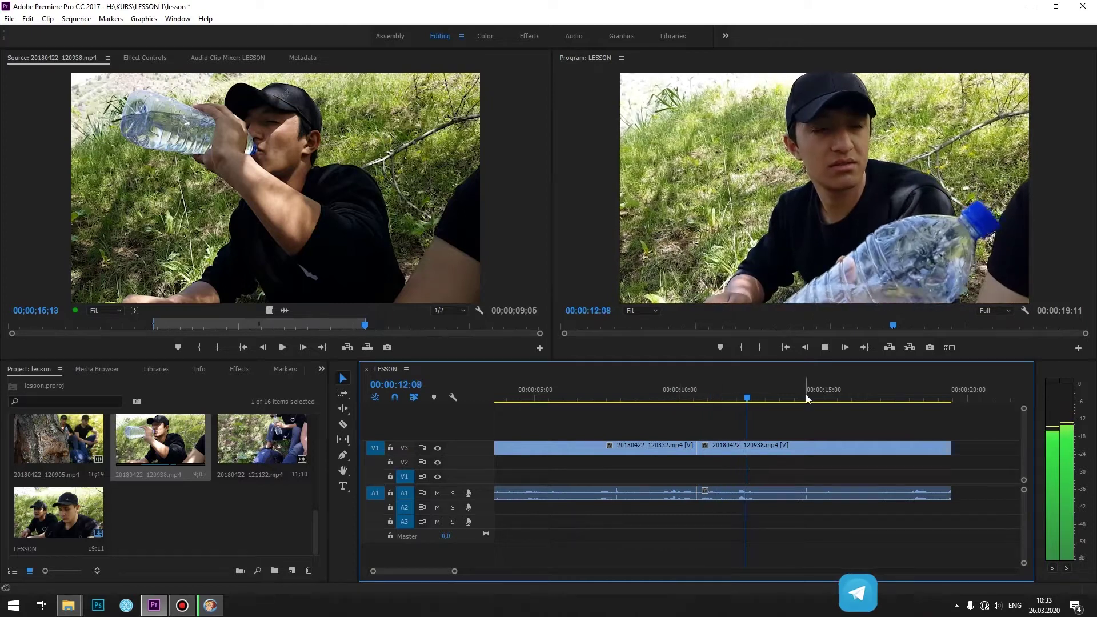
scroll(752, 393, down, 1)
drag(786, 394, 851, 398)
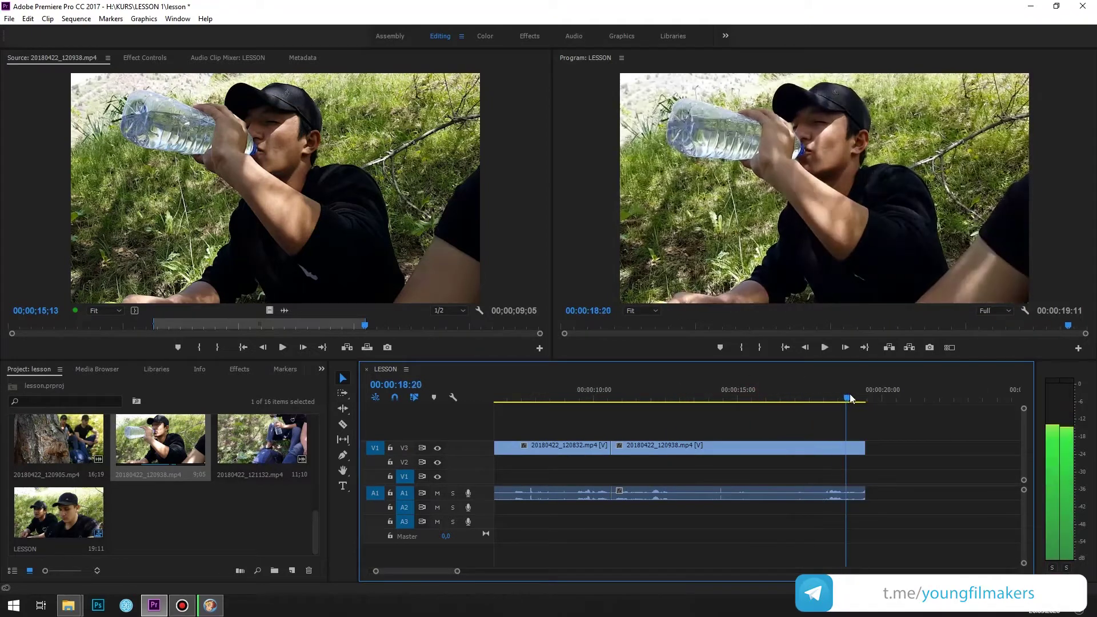
click(290, 510)
scroll(274, 507, down, 5)
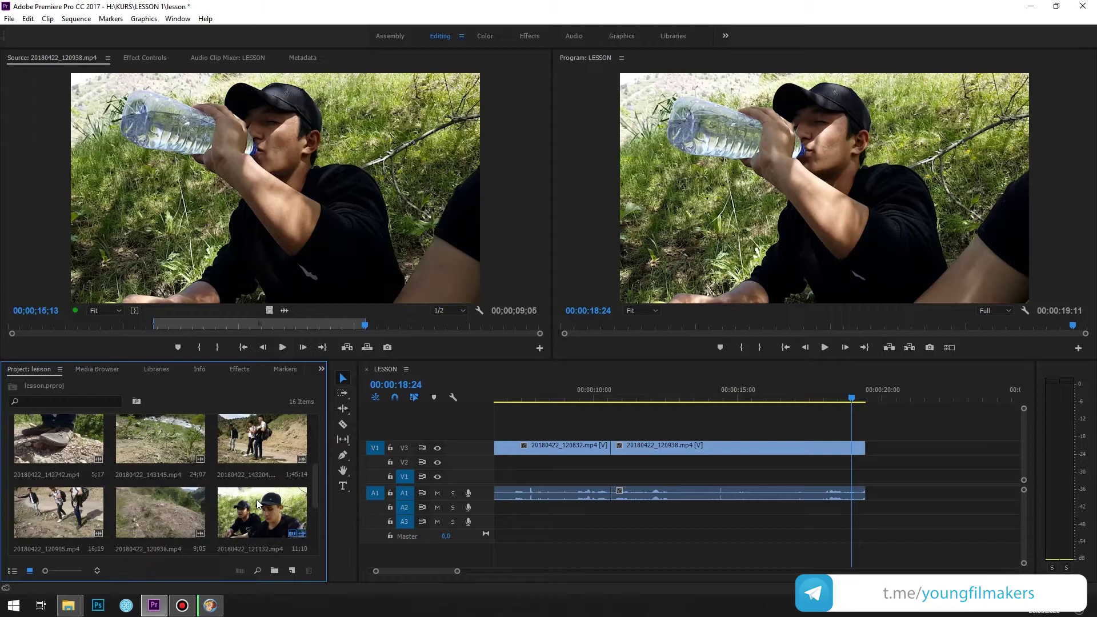
Mark In/Out on 20180422_142111 and append it to LESSON, bringing the sequence to 25;16.
double_click(262, 440)
drag(64, 327, 181, 324)
key(i)
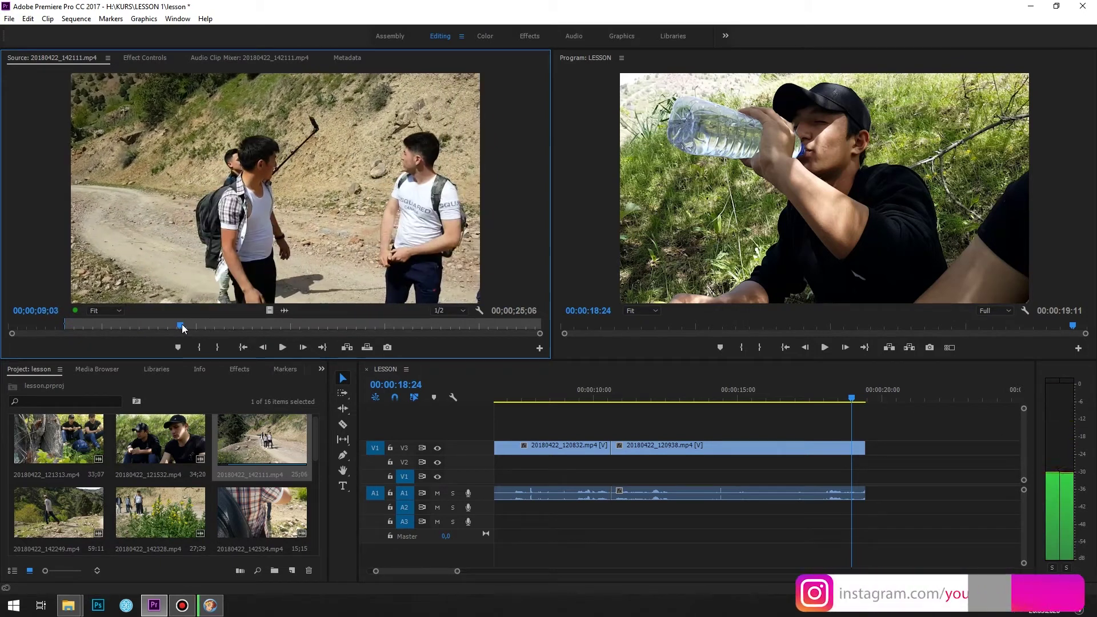
key(o)
mouse_move(217, 250)
mouse_down()
mouse_move(883, 440)
mouse_move(872, 451)
mouse_up()
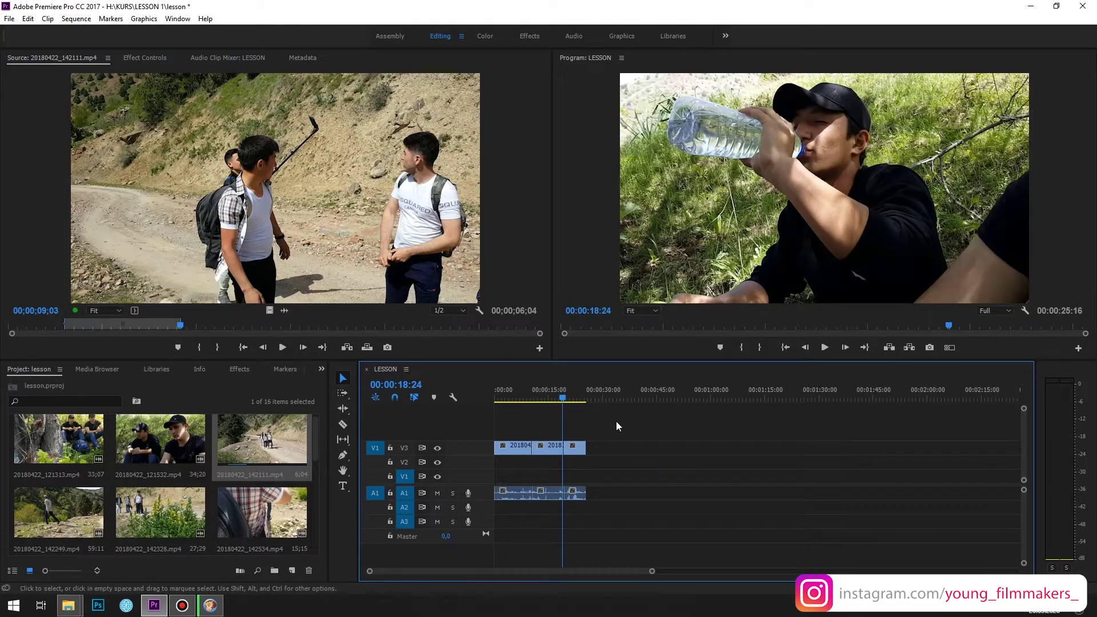
key(equal)
key(equal)
drag(851, 401, 794, 401)
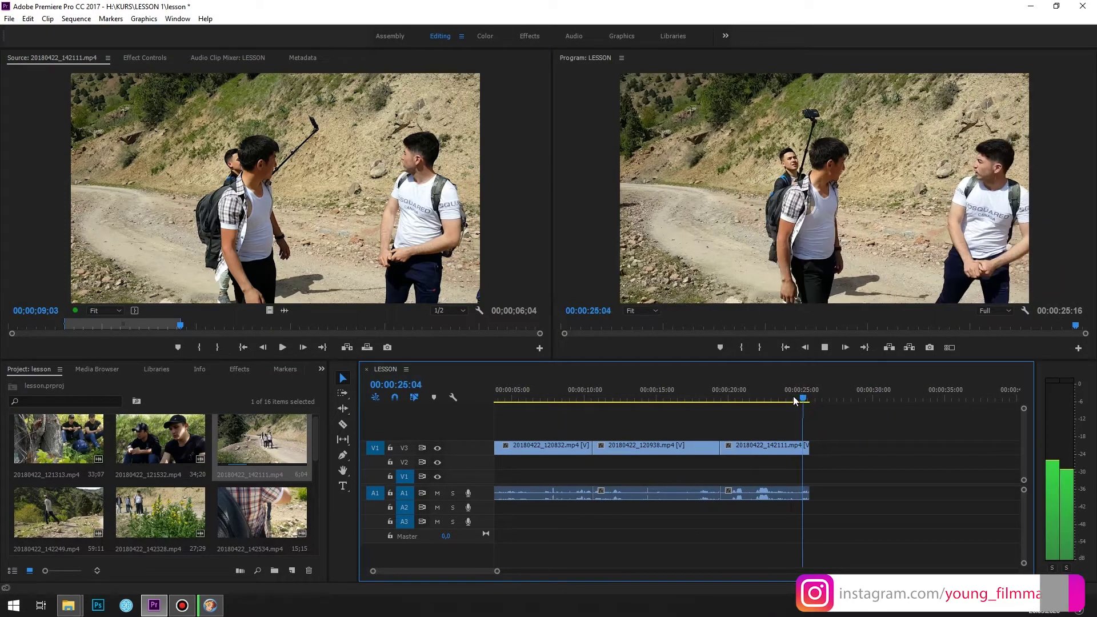
click(805, 400)
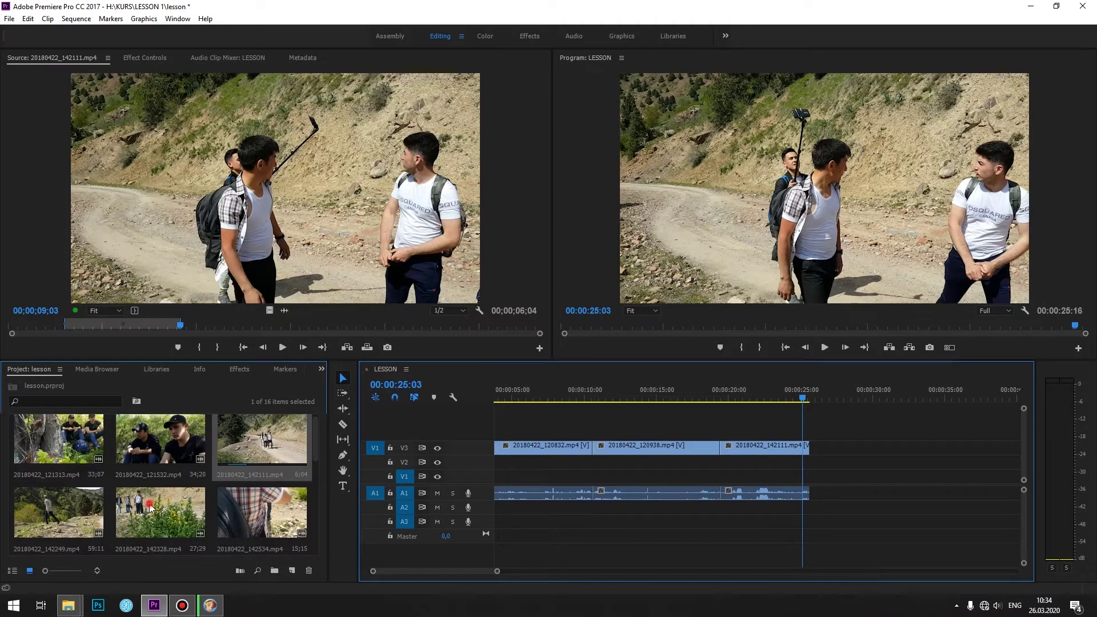
Load 20180422_142328 and mark In and Out points around the wanted section.
double_click(151, 507)
drag(84, 324, 393, 312)
key(i)
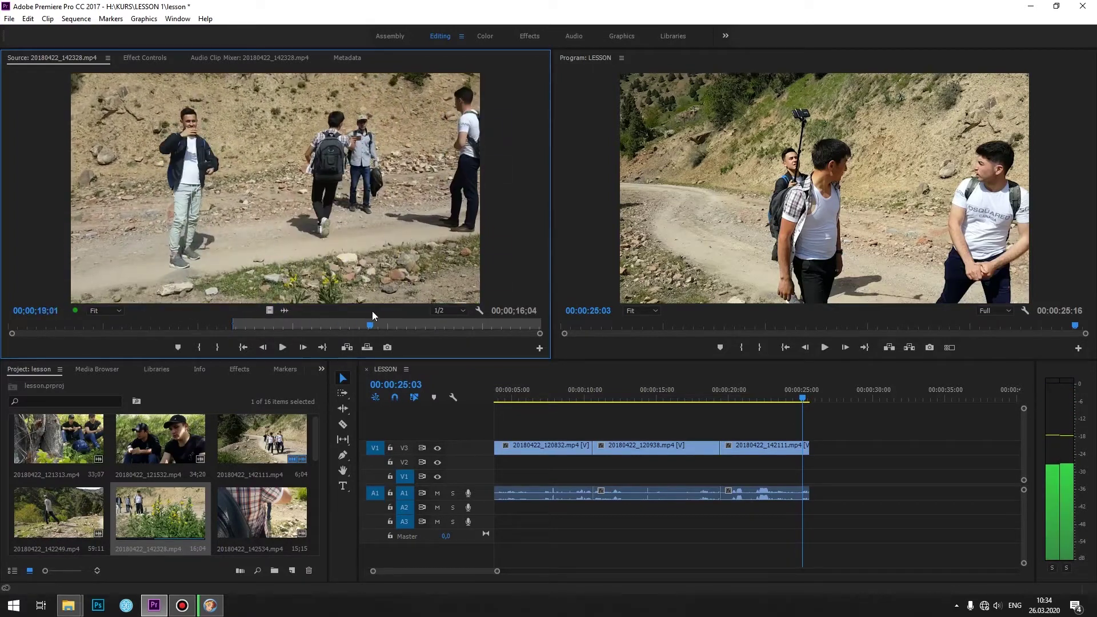
mouse_move(393, 311)
mouse_down()
mouse_move(340, 313)
mouse_move(874, 437)
mouse_up()
key(o)
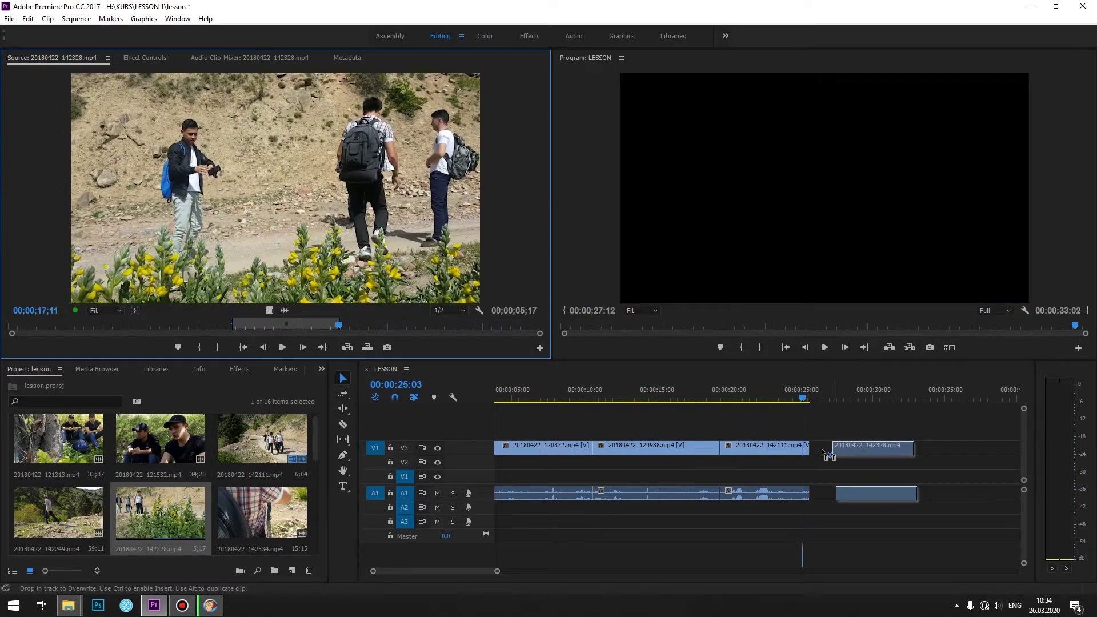
Set a new Out on 20180422_142111 and place the 8;24 section after the 142328 shot.
scroll(874, 437, down, 2)
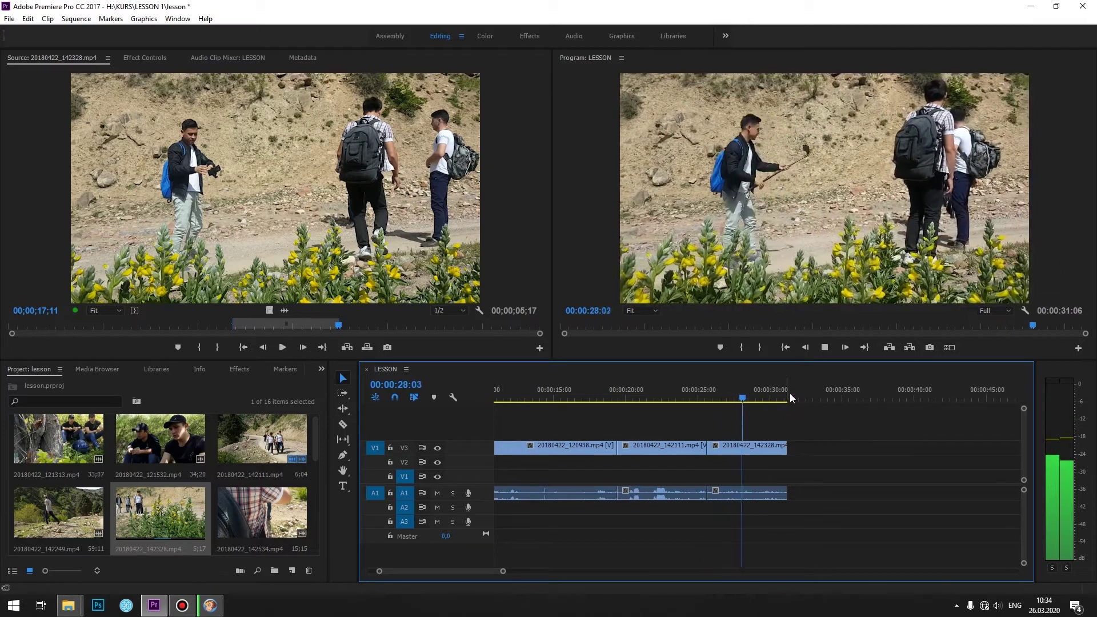
key(space)
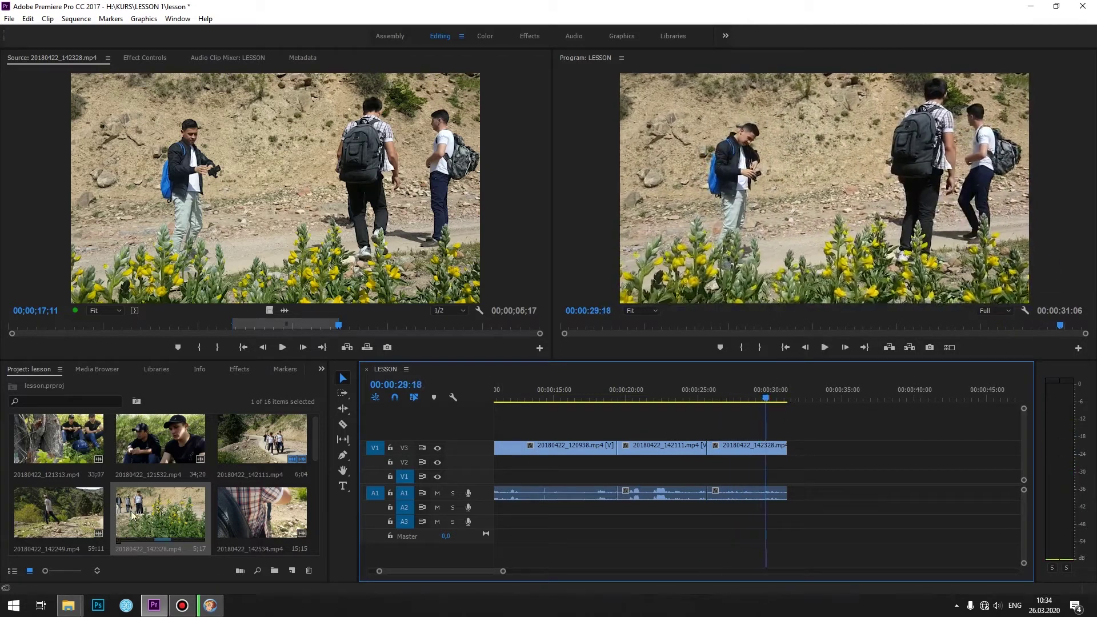
double_click(58, 513)
double_click(252, 444)
mouse_move(231, 320)
mouse_down()
mouse_move(340, 327)
mouse_move(450, 310)
mouse_up()
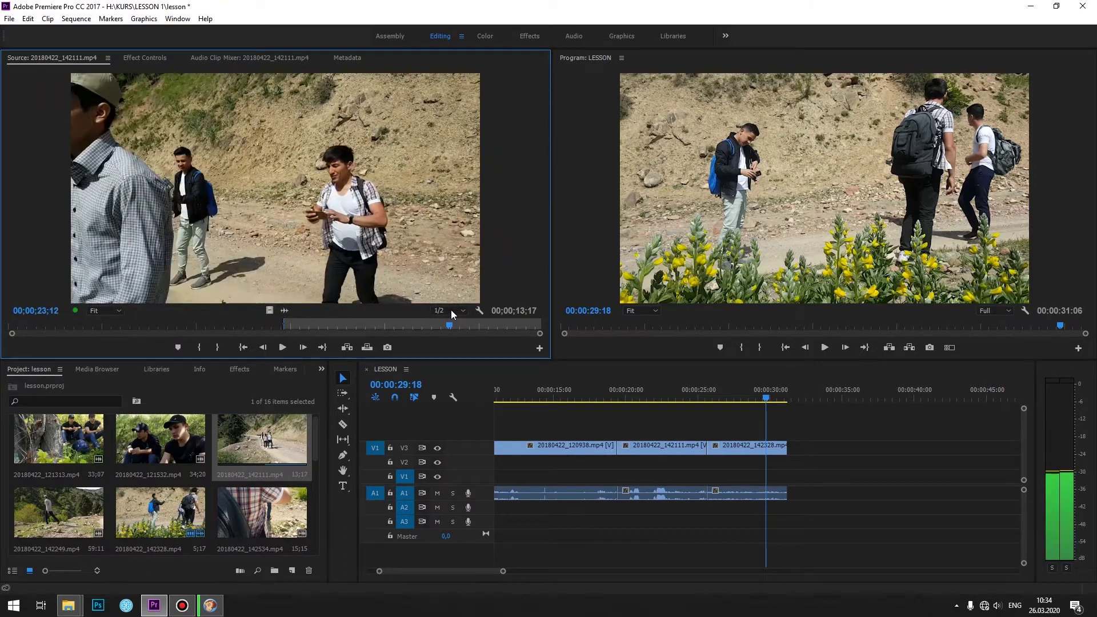
key(o)
mouse_move(369, 269)
mouse_down()
mouse_move(820, 465)
mouse_move(823, 444)
mouse_up()
Play the 40;02 LESSON sequence to review the new ending.
key(space)
scroll(845, 441, down, 1)
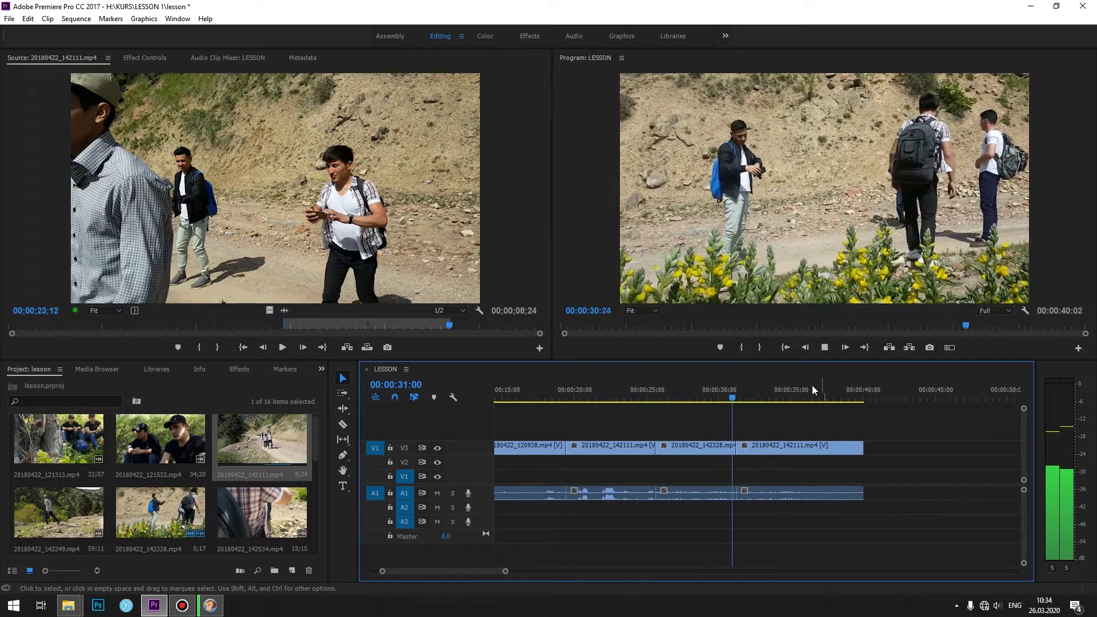
scroll(818, 435, down, 1)
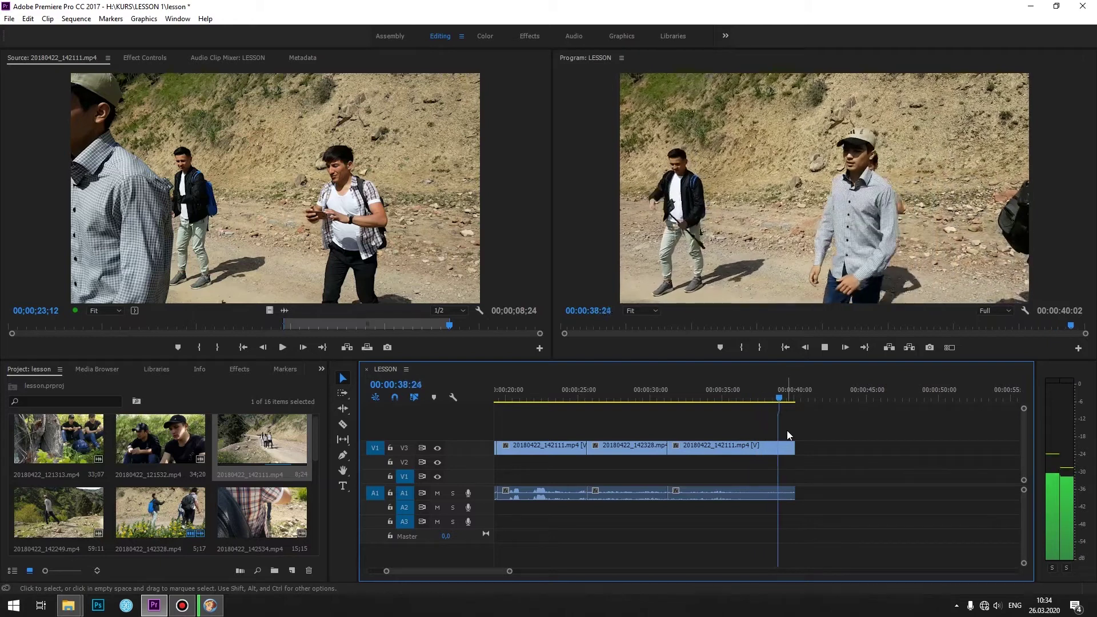
key(space)
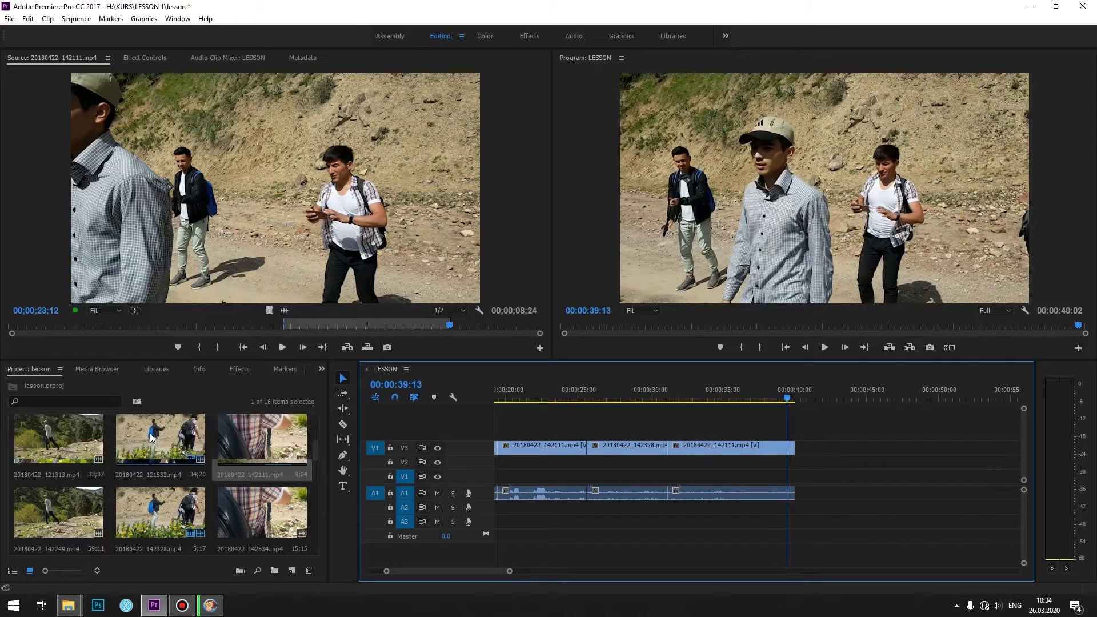
Mark a section of 20180422_120938 and append it to the end of the sequence.
double_click(165, 438)
click(244, 324)
scroll(203, 528, down, 5)
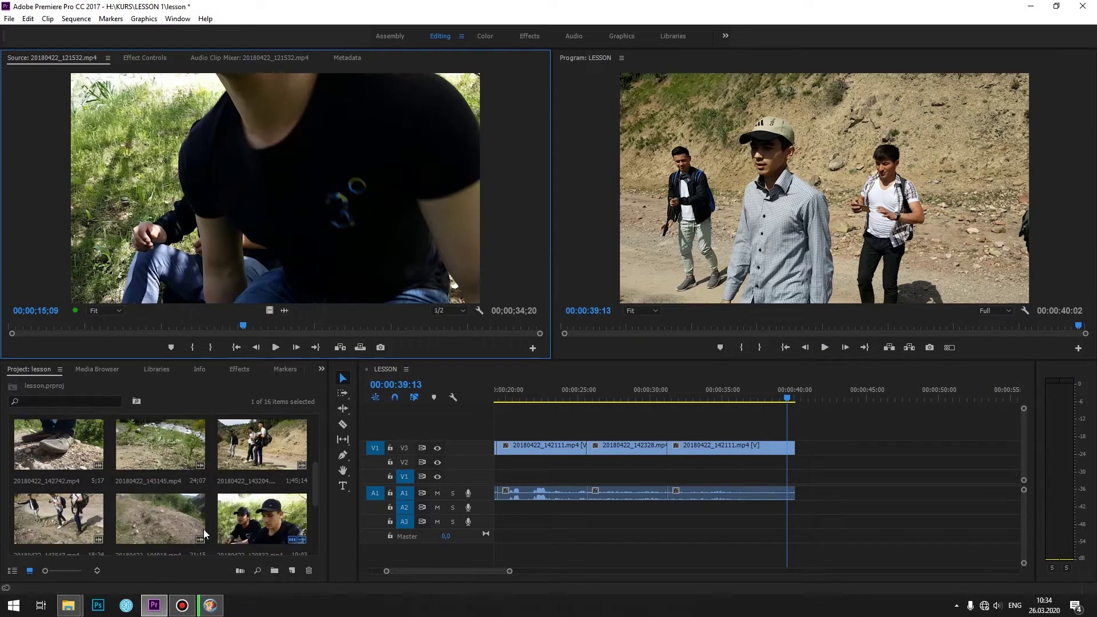
double_click(156, 439)
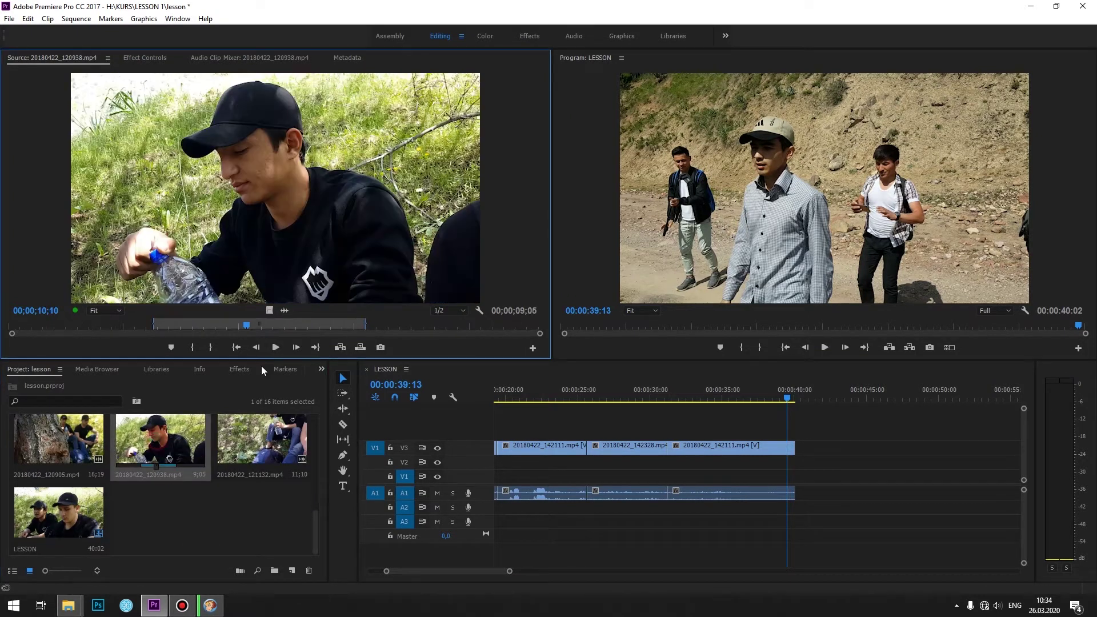
click(383, 325)
key(i)
drag(398, 325, 477, 325)
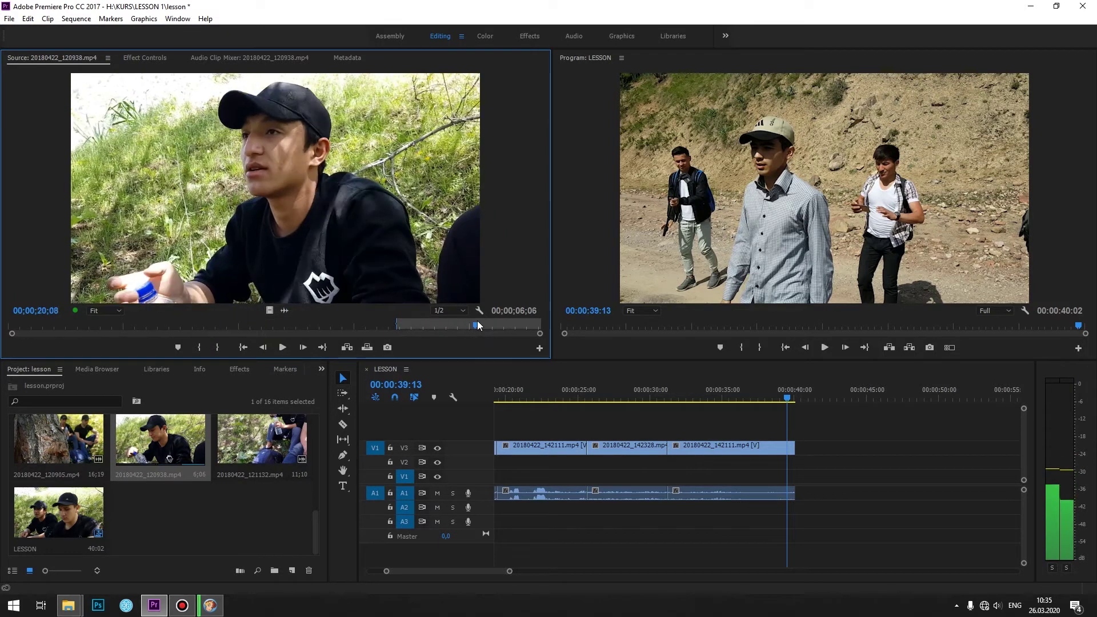
drag(395, 265, 799, 451)
Append a 4;14 tree-trunk section of 20180422_120905 ending at 13;05.
scroll(169, 501, up, 1)
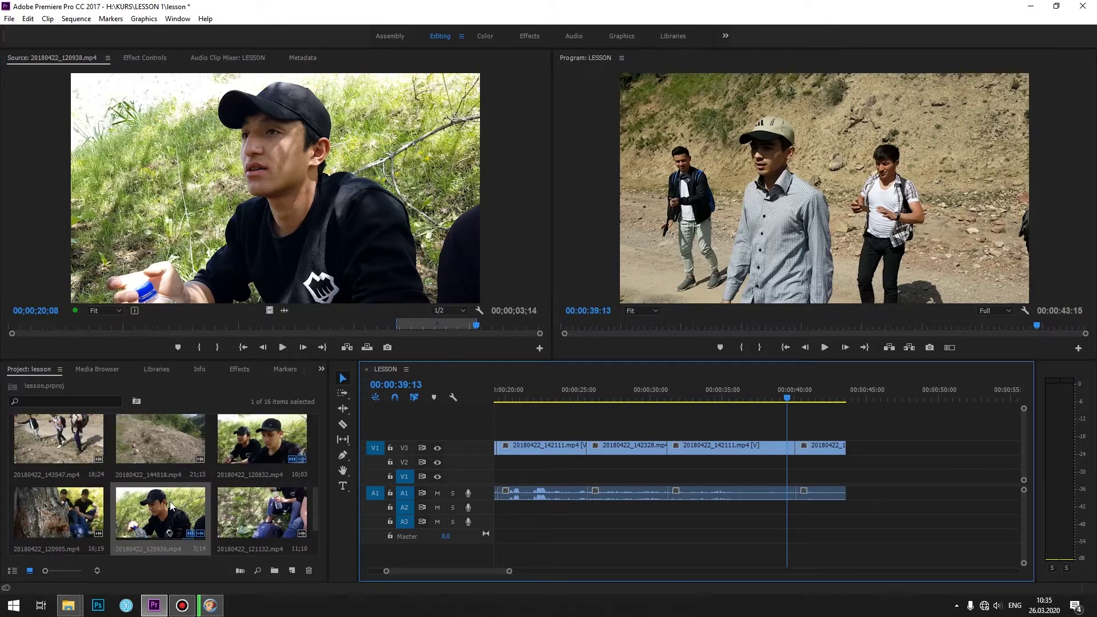
double_click(57, 511)
mouse_move(101, 327)
mouse_down()
mouse_move(118, 323)
mouse_move(102, 324)
mouse_up()
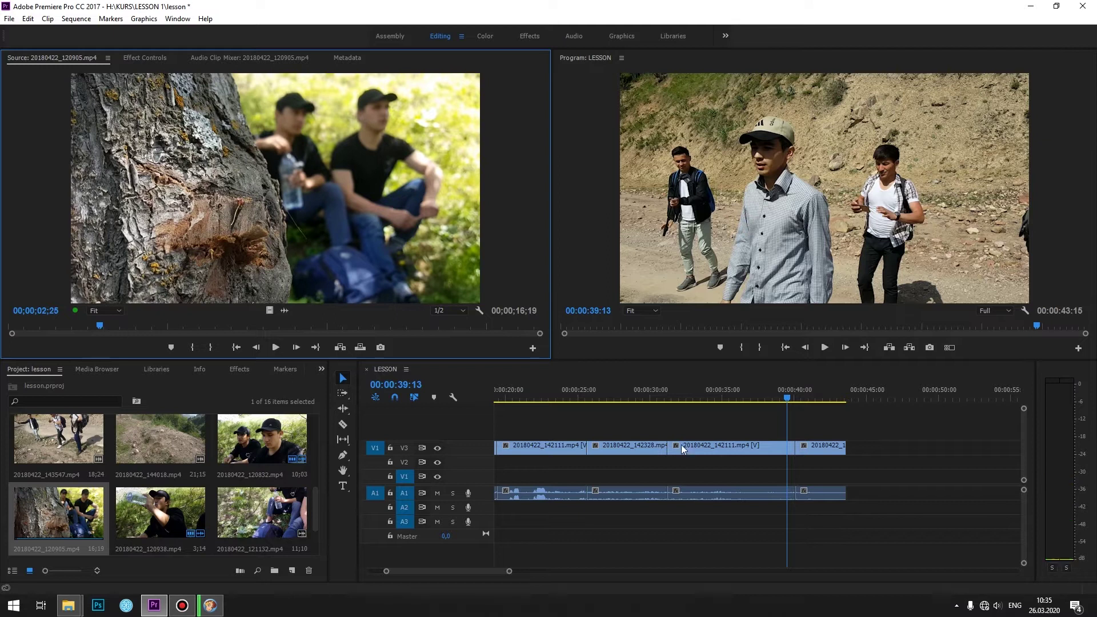
drag(825, 404, 842, 400)
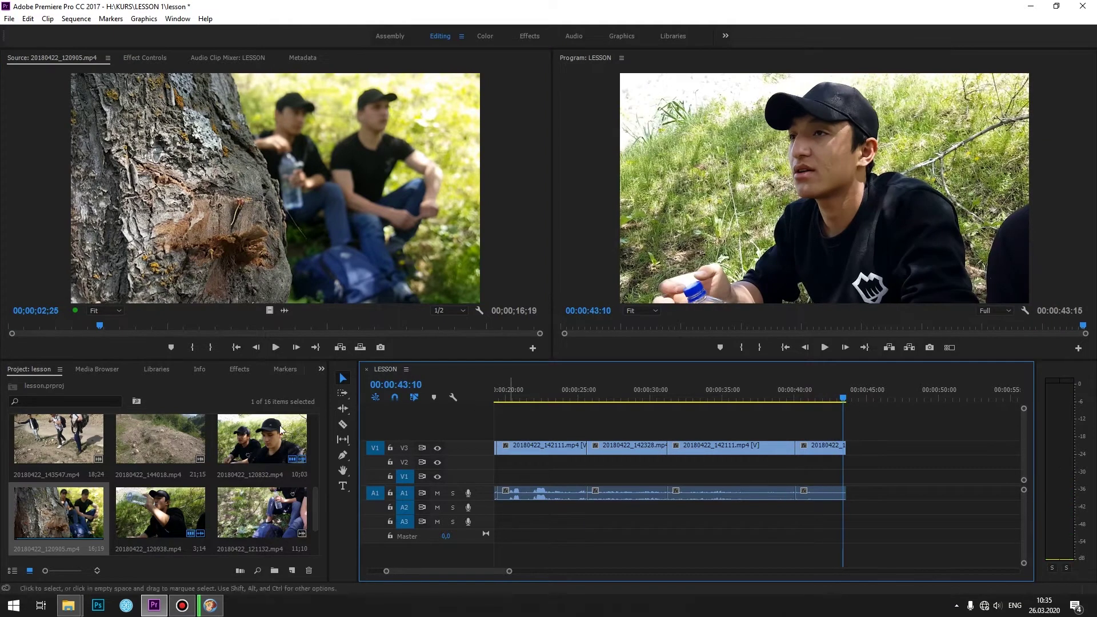
drag(97, 329, 286, 323)
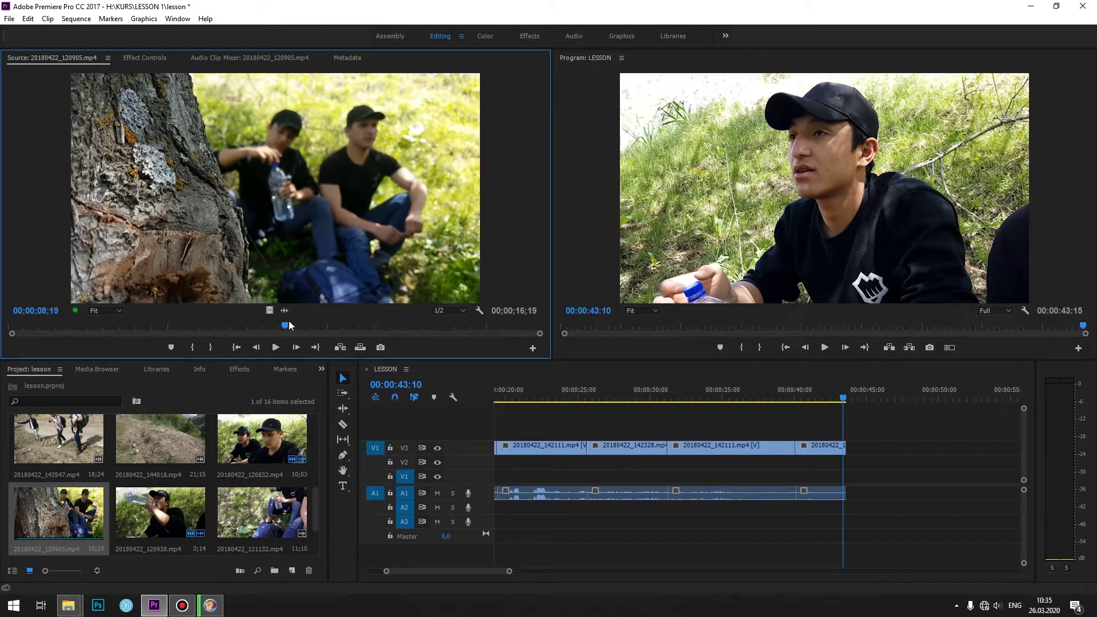
key(o)
drag(286, 323, 455, 323)
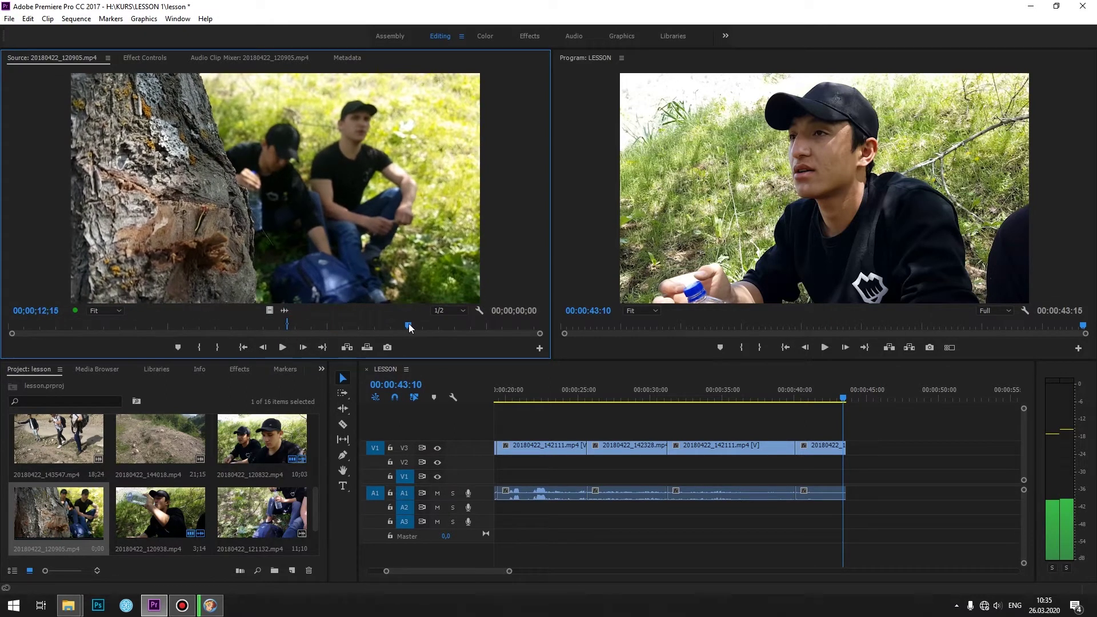
key(o)
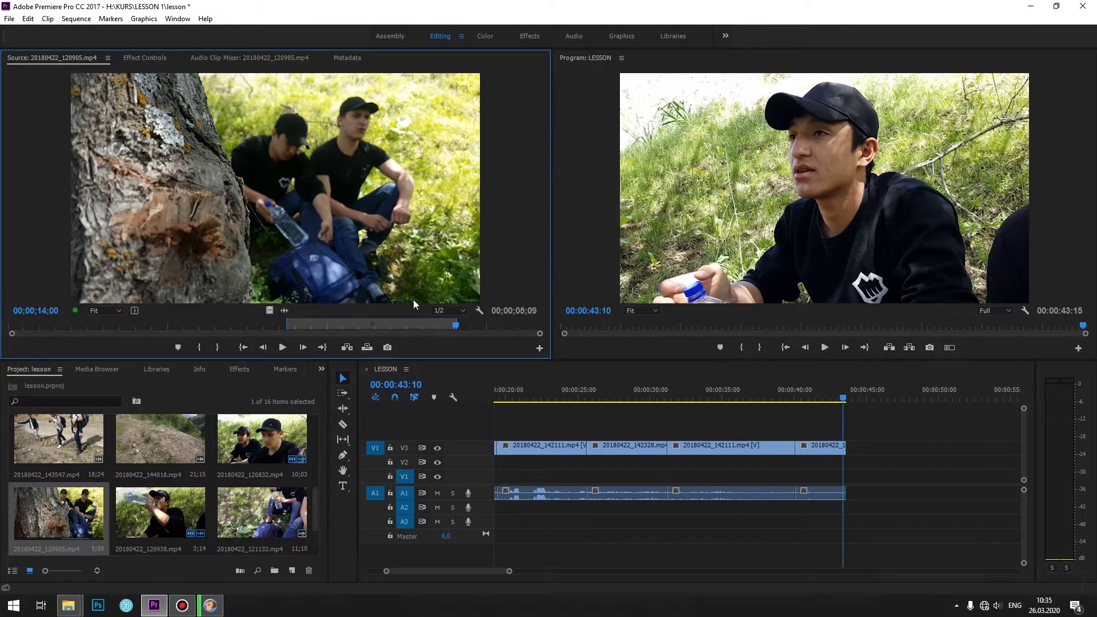
click(429, 324)
key(o)
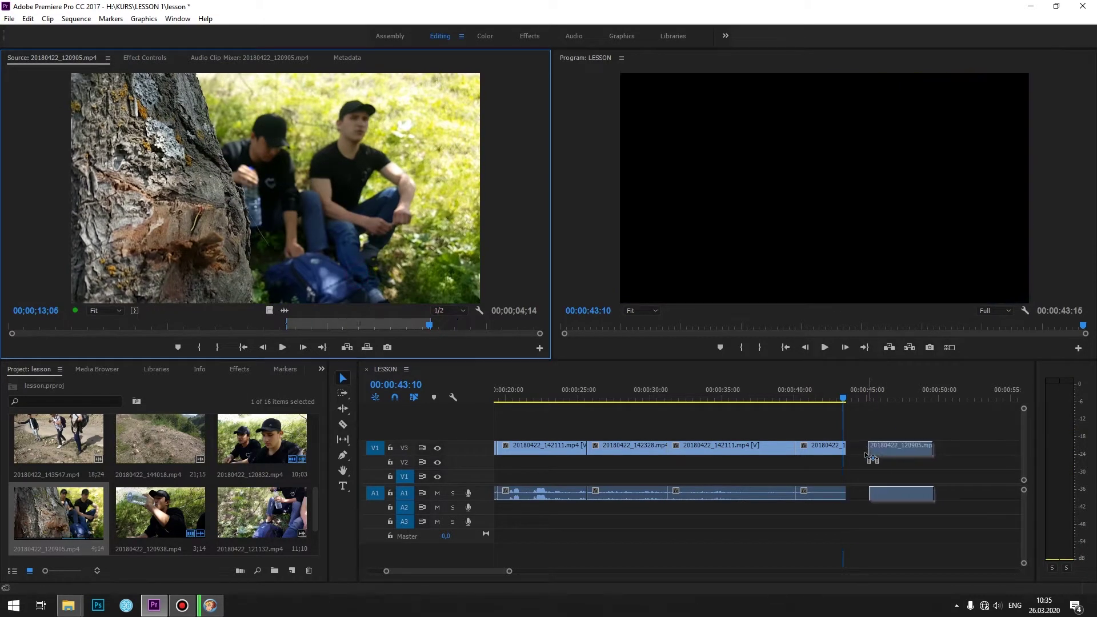
drag(870, 414, 851, 451)
Append a 2;24 section of 20180422_121132 and play back the 50;23 sequence.
double_click(250, 517)
drag(273, 323, 436, 323)
key(i)
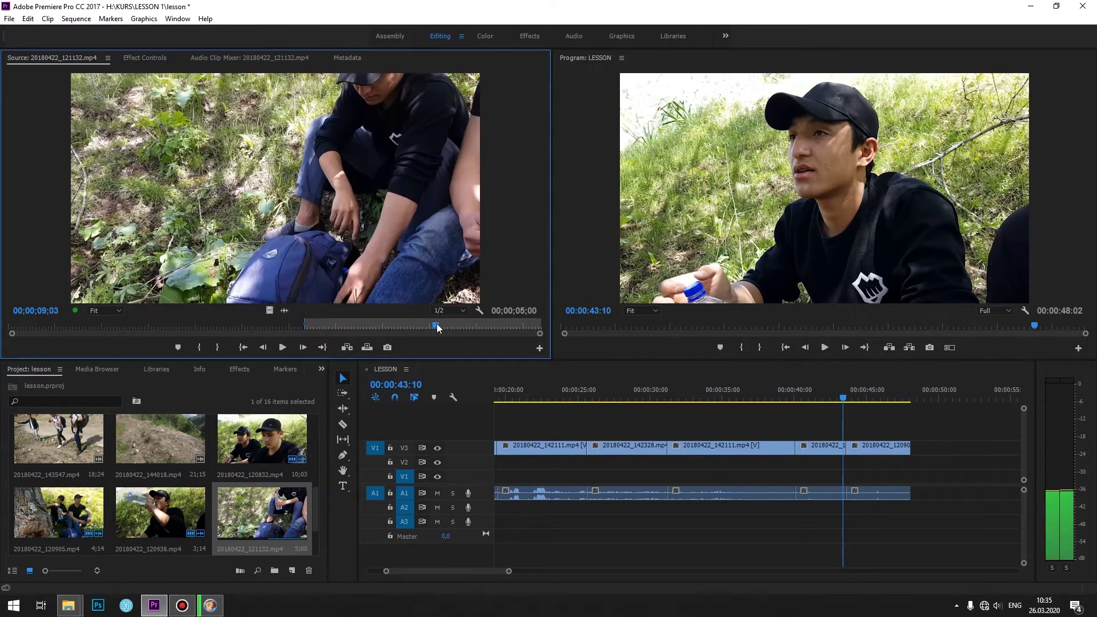
key(o)
drag(930, 393, 883, 448)
click(762, 395)
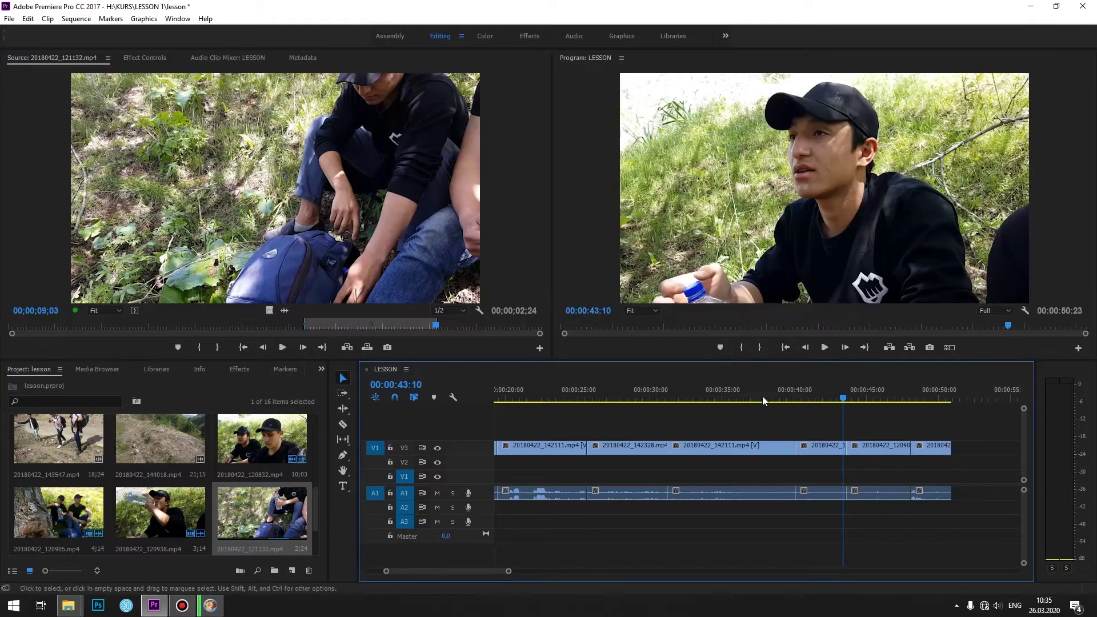
key(space)
scroll(810, 407, down, 3)
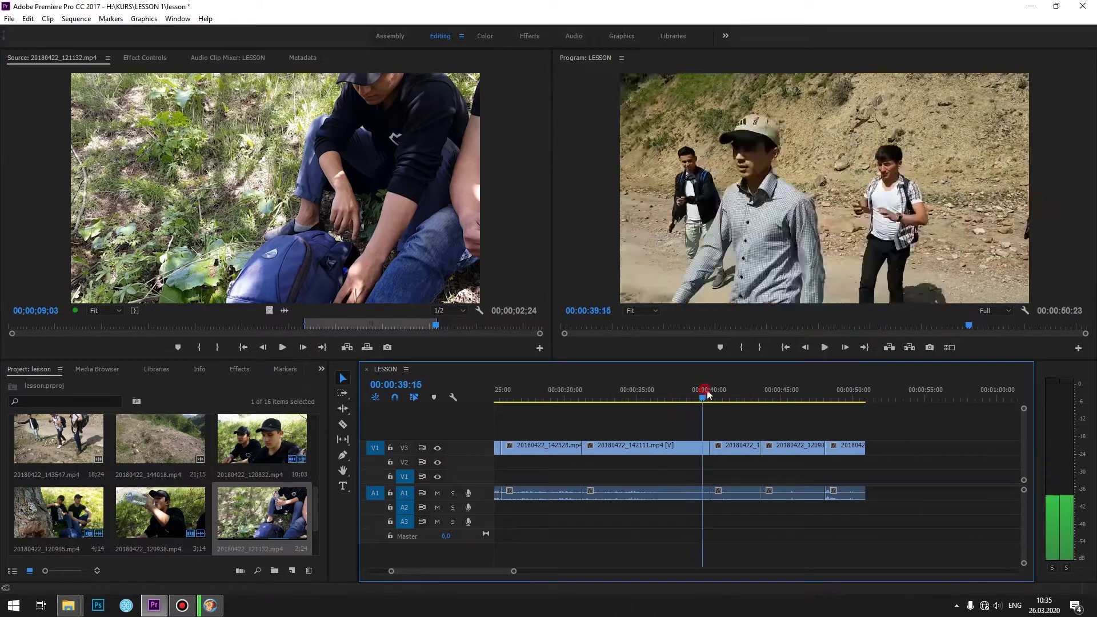
Scrub the timeline through the newly added conversation clips to the sequence end.
click(734, 394)
drag(741, 395, 835, 388)
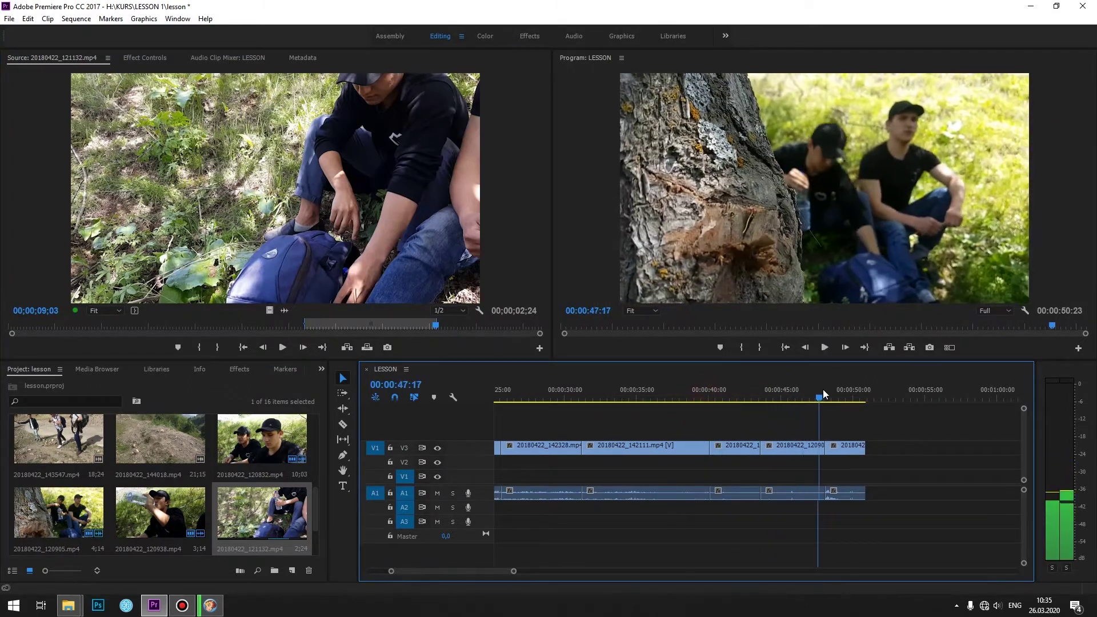
drag(835, 391, 859, 388)
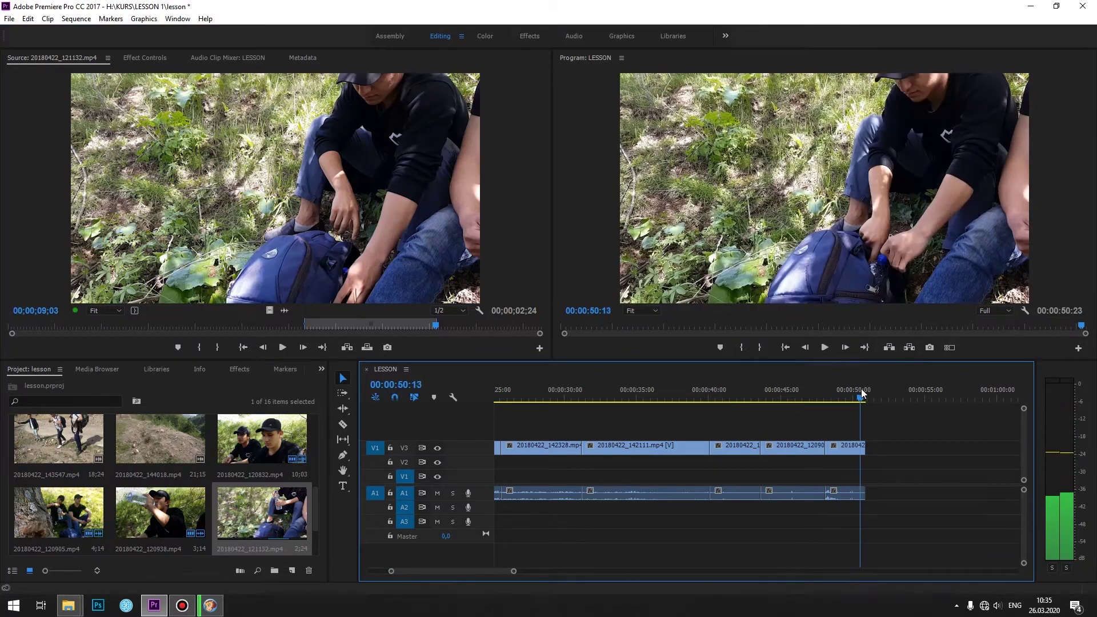
Mark an Out point on 20180422_142249 and append that piece to the end of LESSON.
double_click(169, 432)
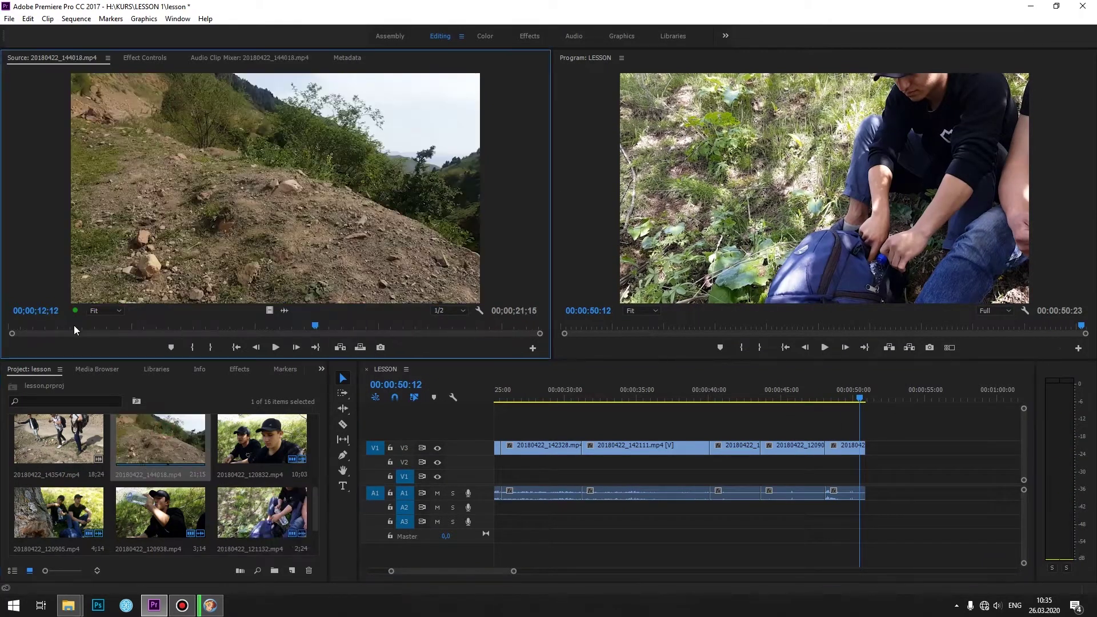
scroll(166, 503, up, 1)
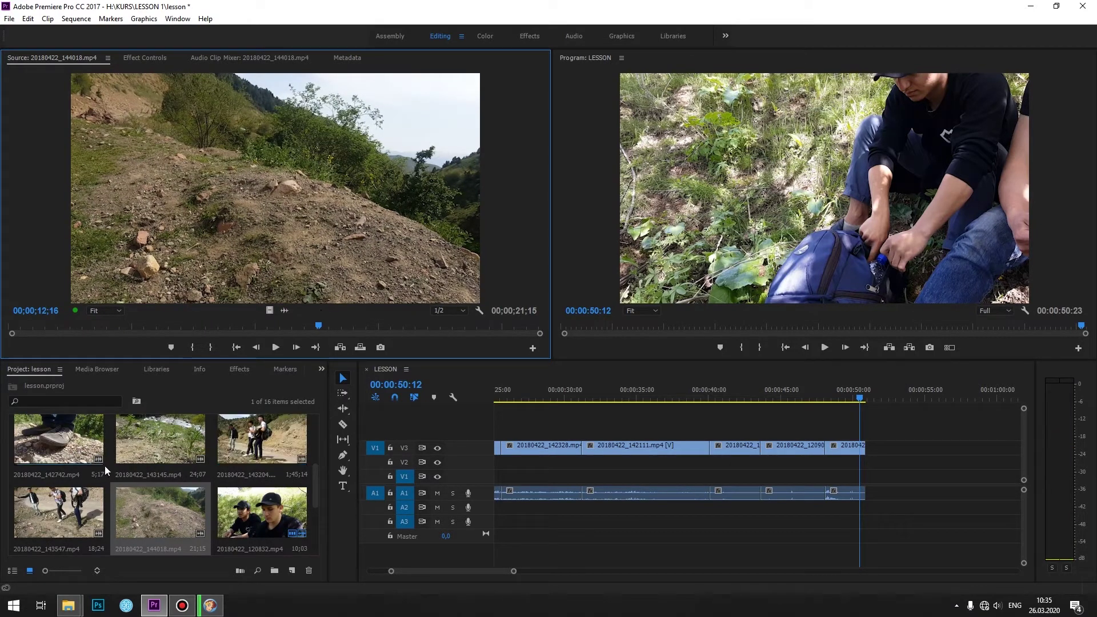
scroll(105, 465, up, 1)
click(57, 432)
drag(57, 432, 86, 337)
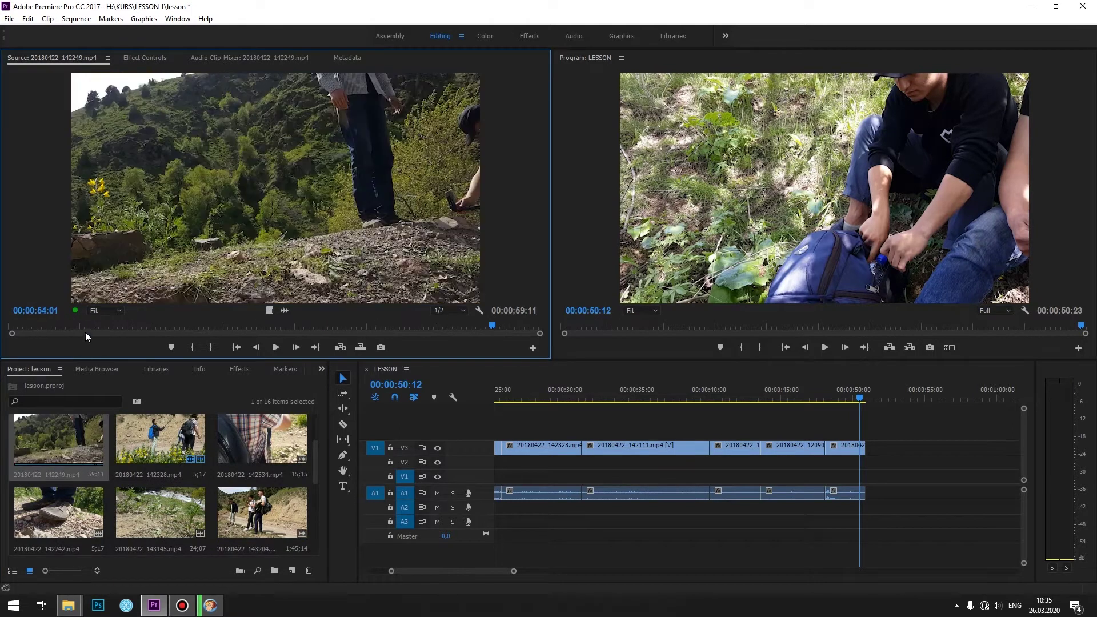
mouse_move(176, 320)
mouse_down()
mouse_move(307, 310)
mouse_move(348, 326)
mouse_up()
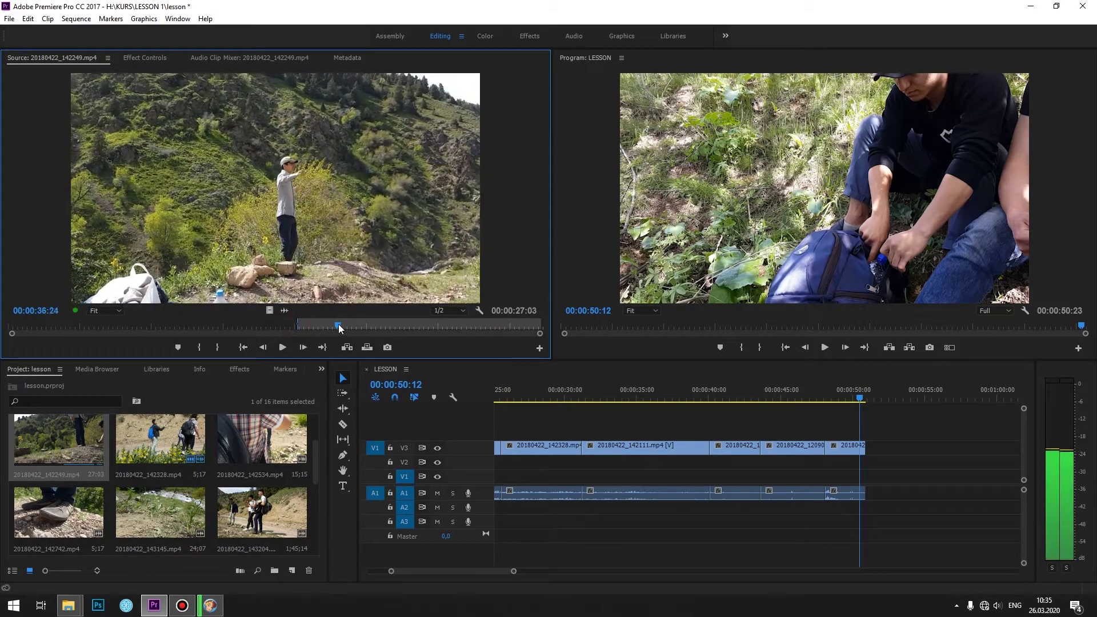
key(o)
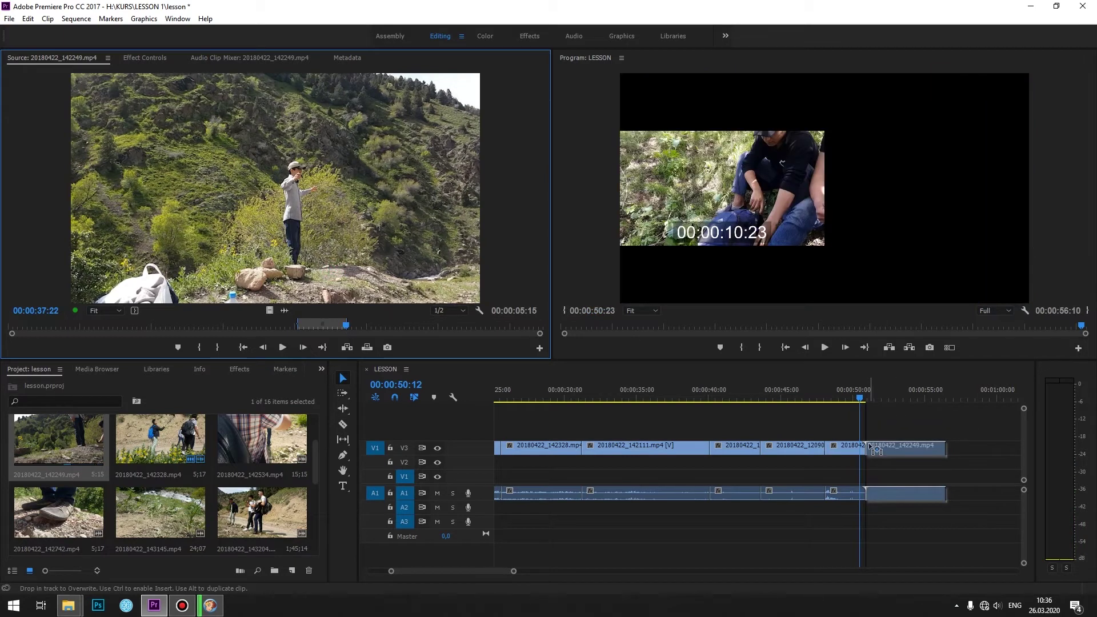
drag(333, 272, 906, 436)
Shorten the last clip's tail so LESSON runs 54;19, then skim 20180422_142534.
click(908, 401)
scroll(858, 436, down, 2)
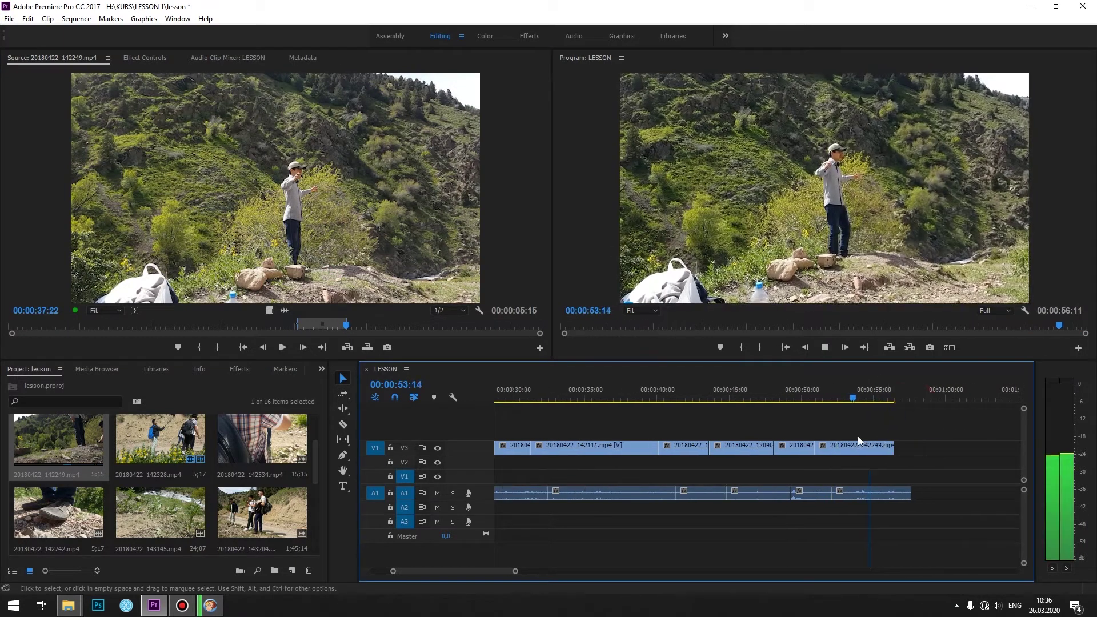
click(827, 396)
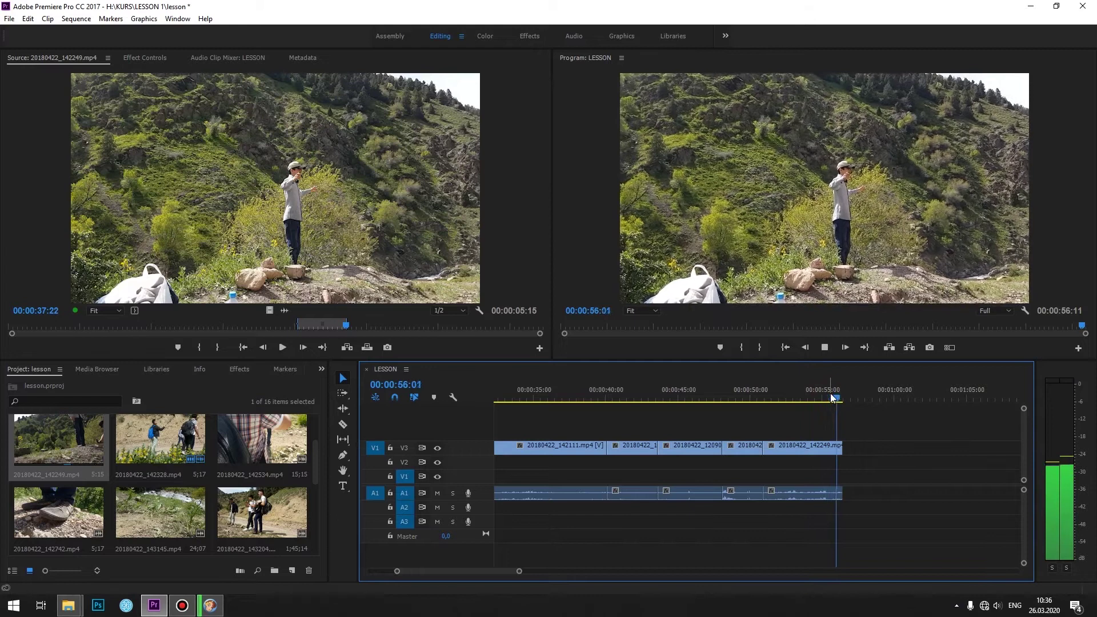
drag(837, 447, 817, 447)
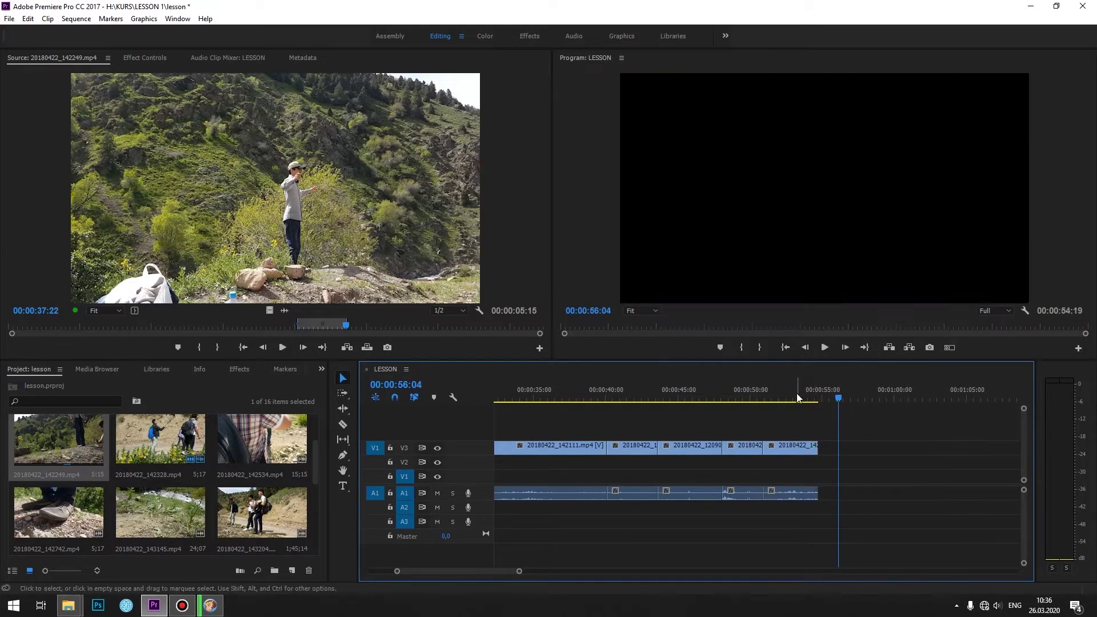
click(797, 394)
key(space)
key(space)
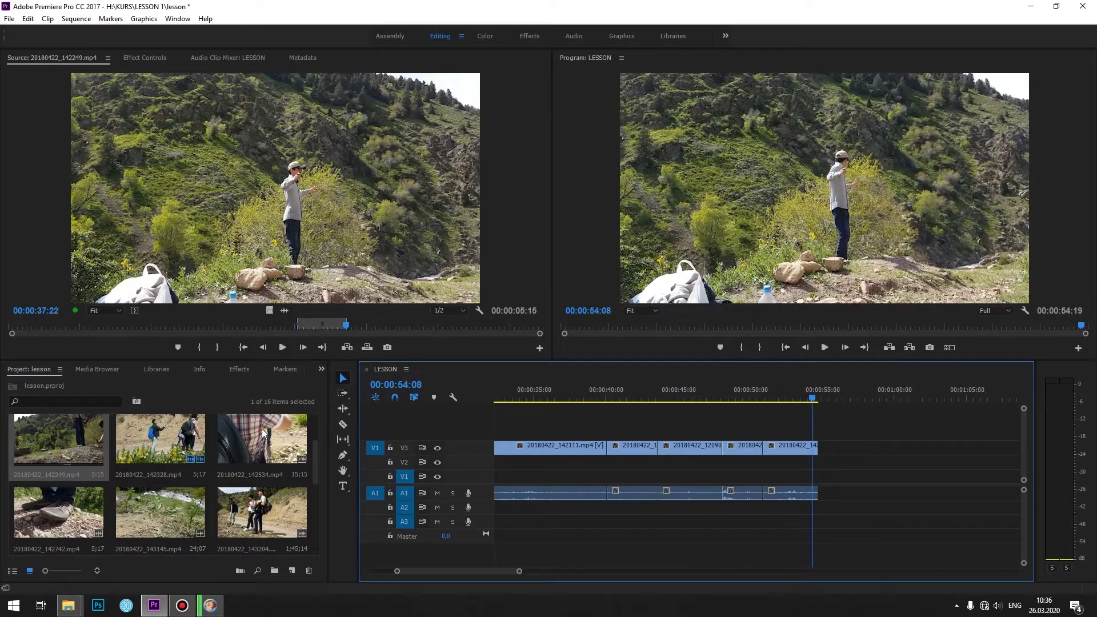
double_click(262, 433)
drag(110, 326, 210, 324)
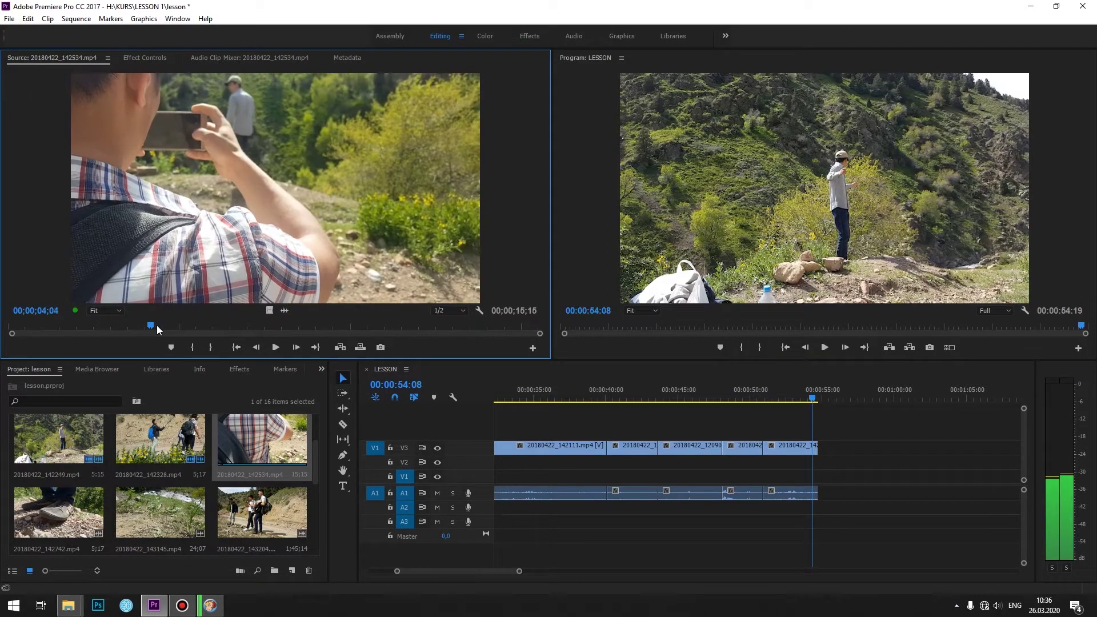
Mark a 2;03 range of 20180422_142534 and append it, bringing LESSON to 56;23.
key(i)
key(space)
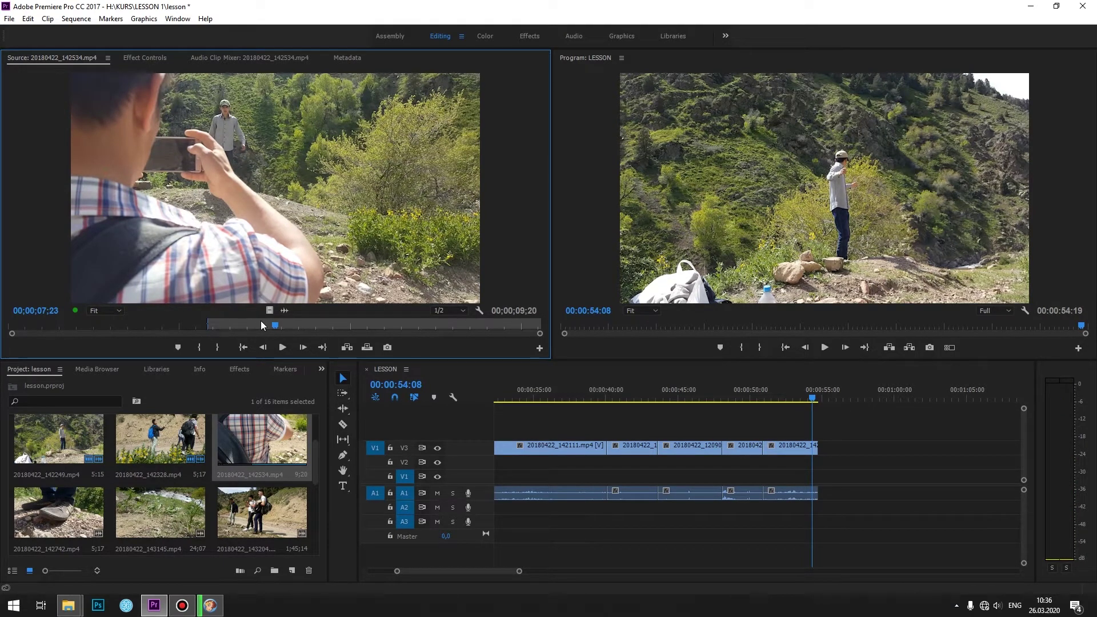
drag(276, 327, 282, 325)
key(o)
mouse_move(265, 262)
mouse_down()
mouse_move(824, 438)
mouse_move(832, 451)
mouse_up()
key(space)
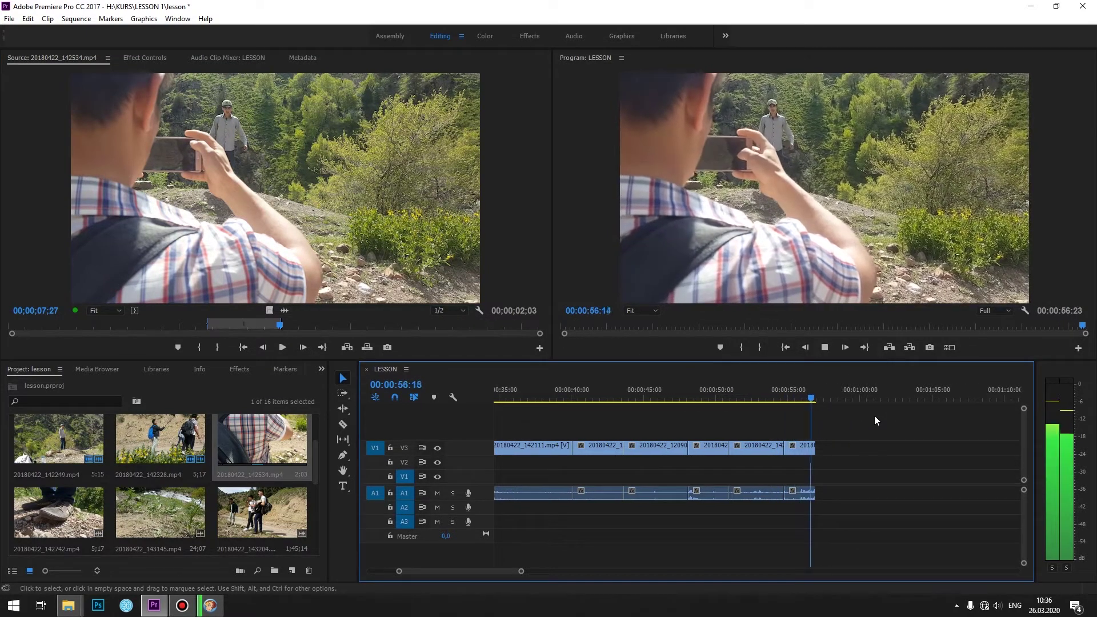
key(space)
drag(331, 327, 498, 325)
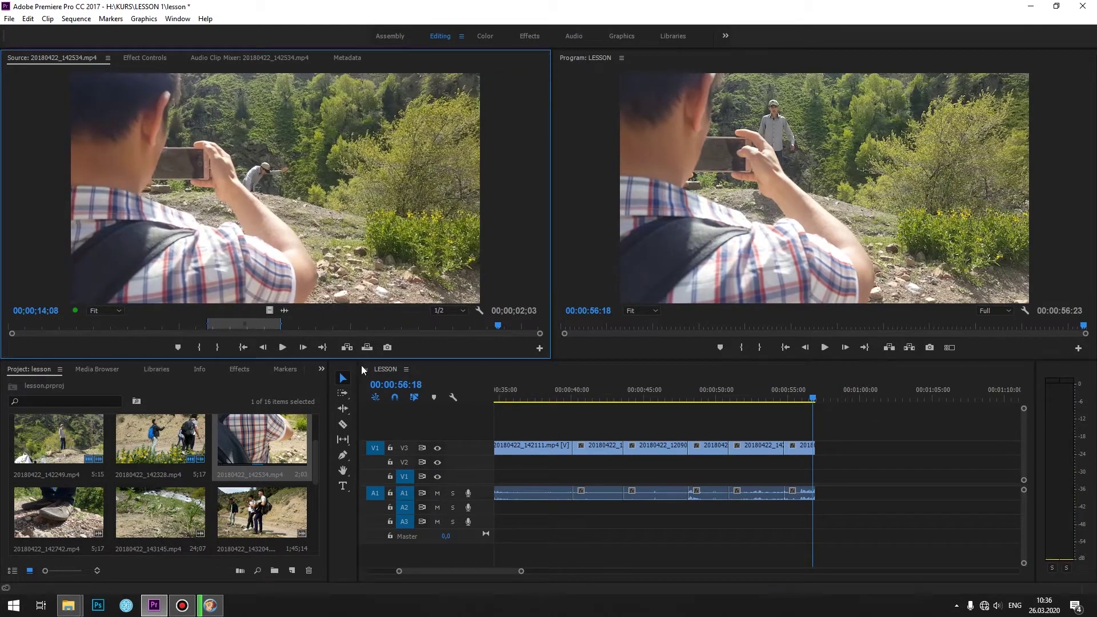
Append a three-second piece of 20180422_143204 to the end of the LESSON sequence.
double_click(160, 440)
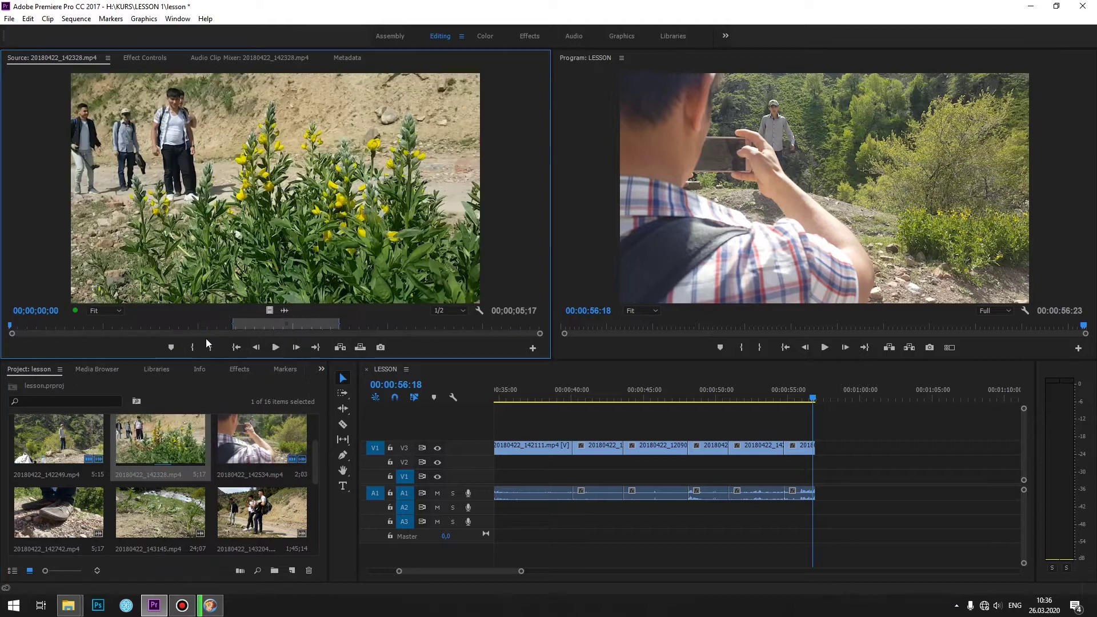
drag(352, 326, 433, 326)
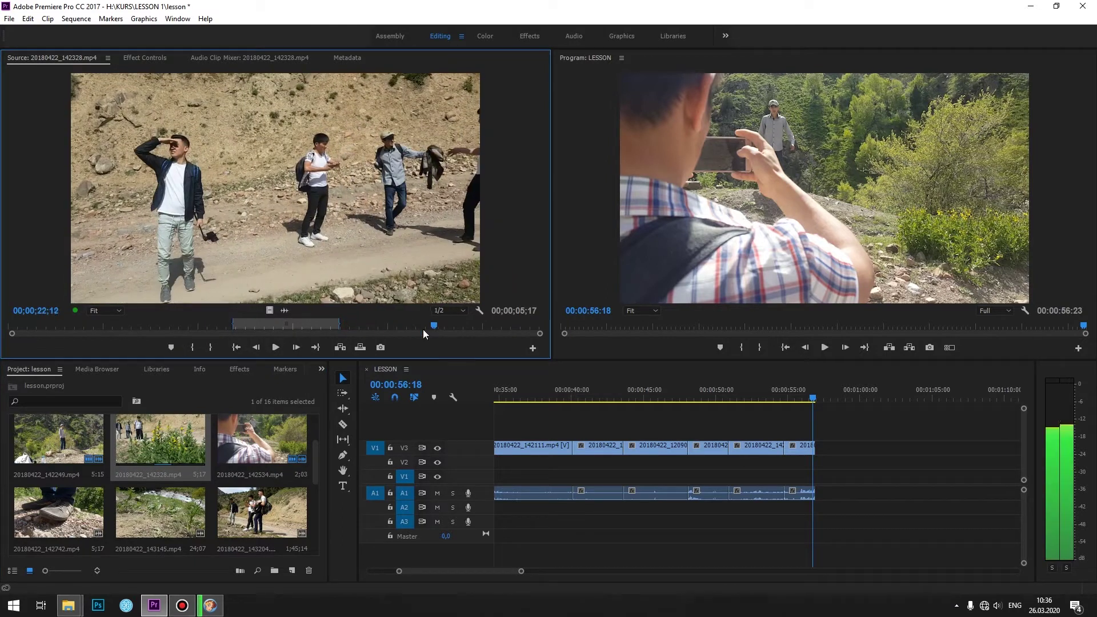
double_click(227, 530)
drag(113, 324, 478, 293)
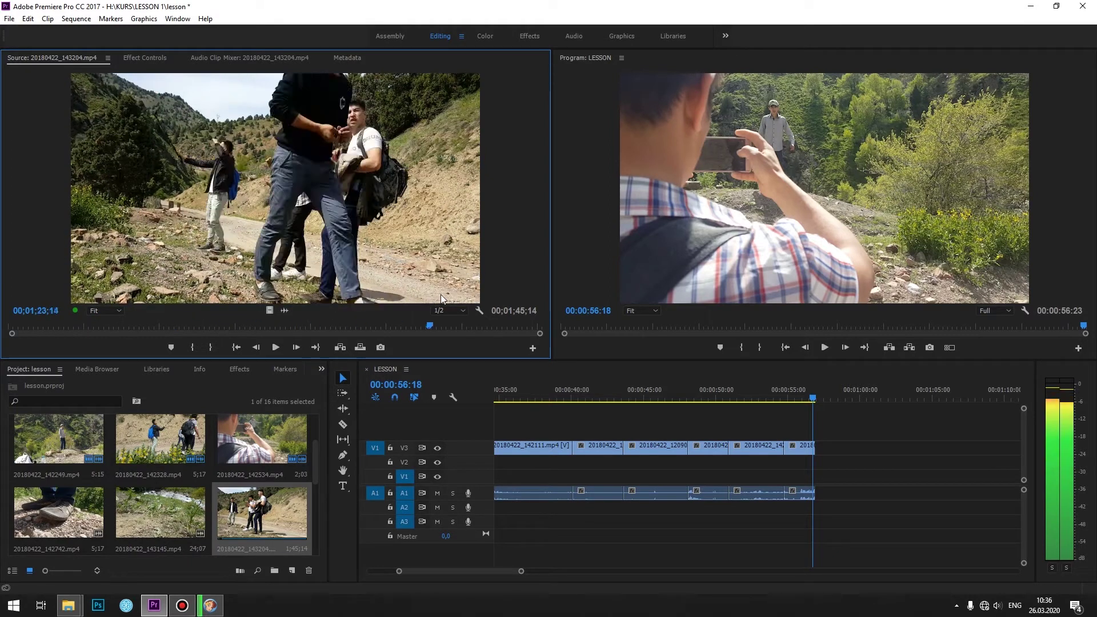
key(i)
key(space)
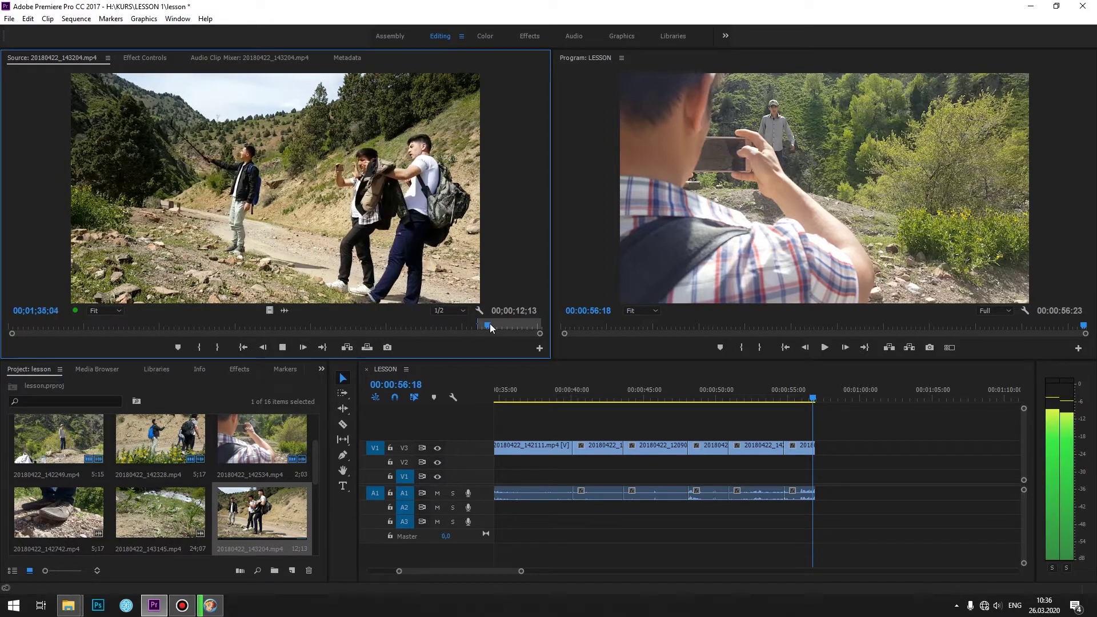
key(o)
mouse_move(423, 273)
mouse_down()
mouse_move(862, 421)
mouse_move(827, 450)
mouse_up()
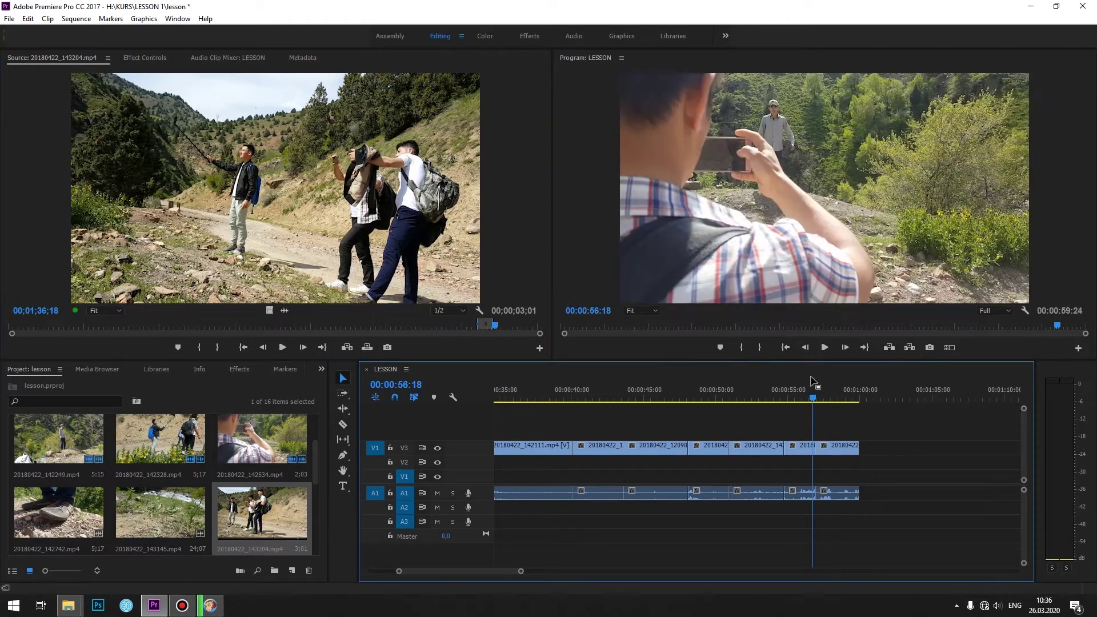
drag(811, 395, 849, 398)
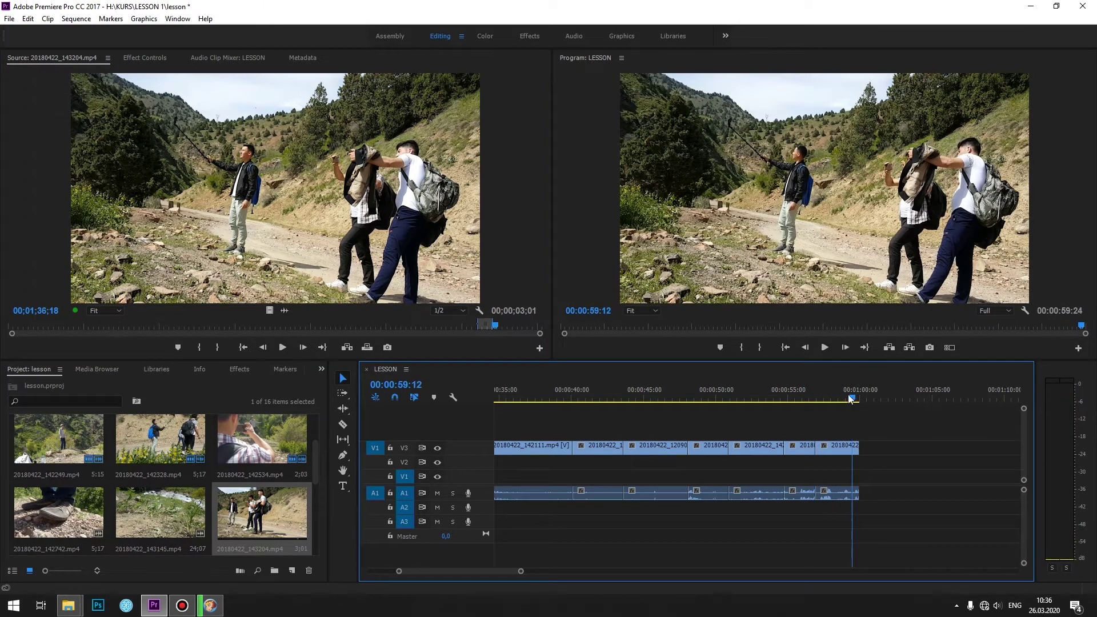
Append a one-second piece of the 20180422_142742 footsteps shot to the sequence end.
click(66, 498)
drag(97, 323, 250, 325)
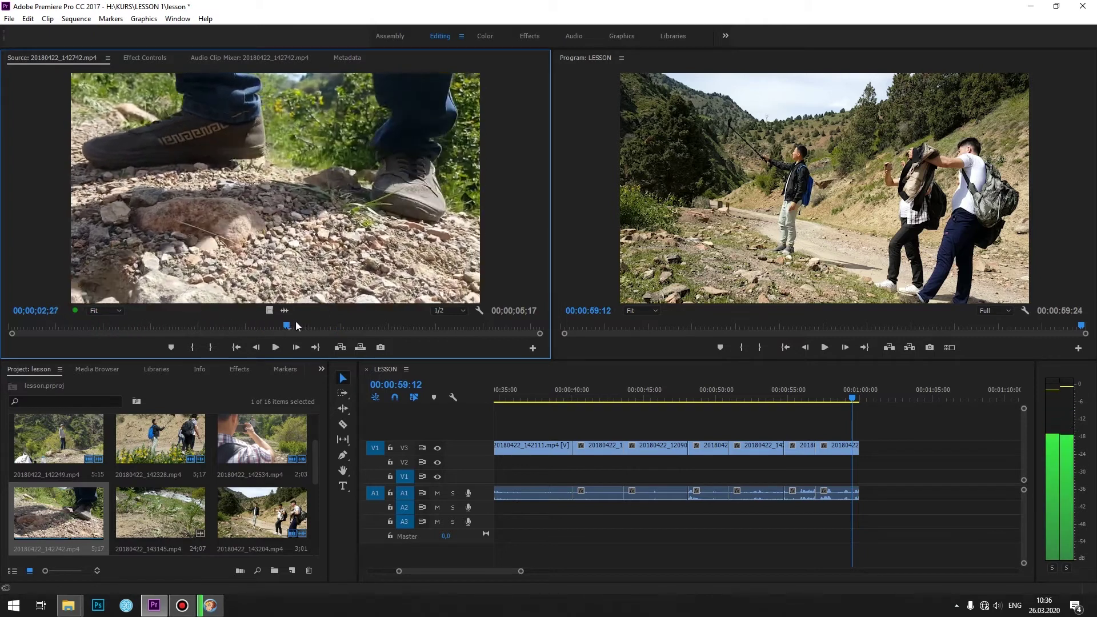
drag(249, 325, 353, 327)
key(i)
key(o)
drag(924, 388, 863, 447)
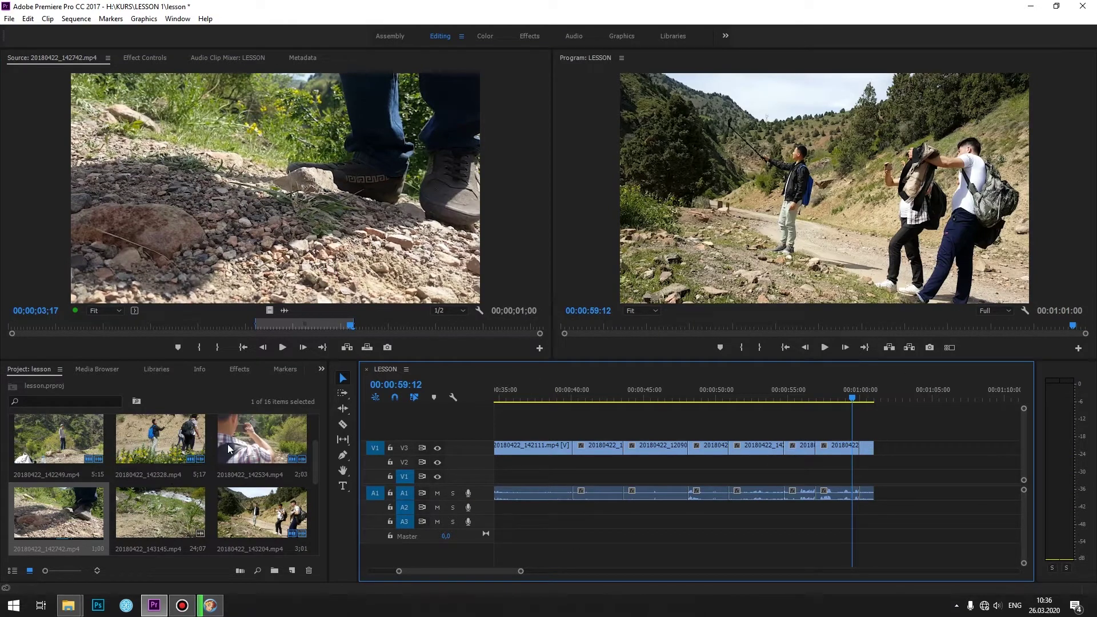
Preview the 20180422_142249 and 20180422_142328 clips in the Source Monitor.
double_click(70, 439)
drag(407, 331, 423, 327)
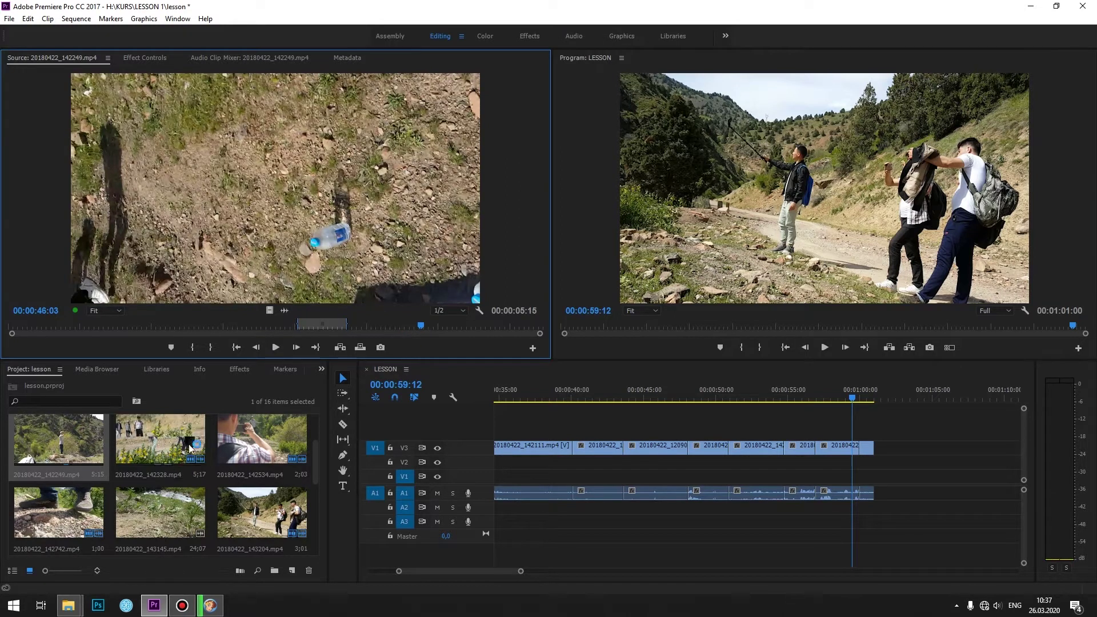
scroll(184, 471, down, 2)
scroll(184, 472, down, 2)
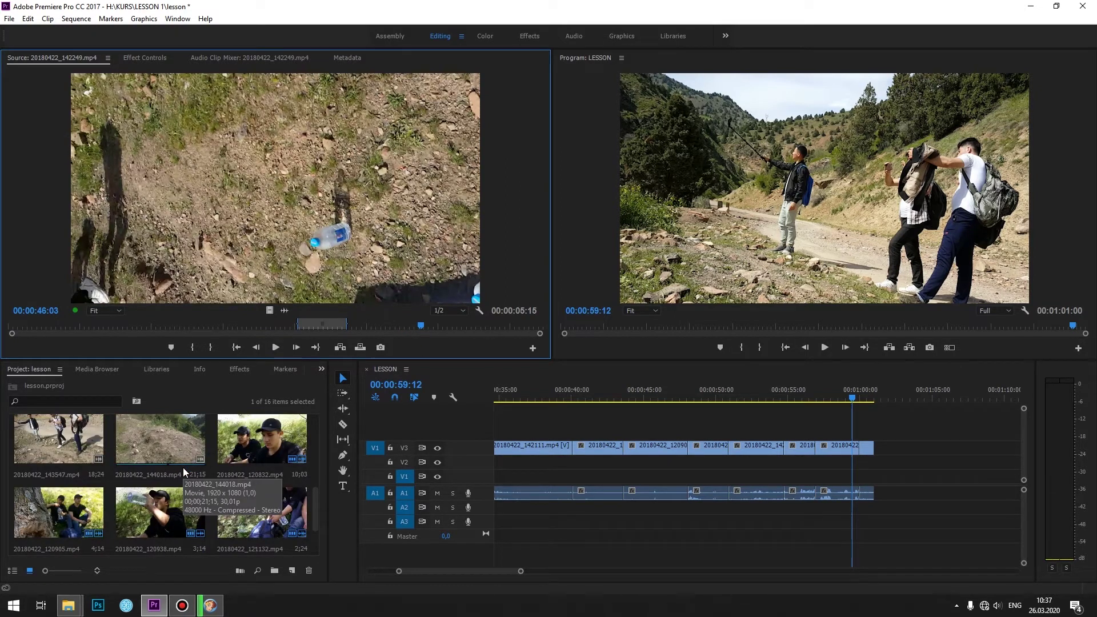
scroll(184, 472, up, 4)
double_click(160, 441)
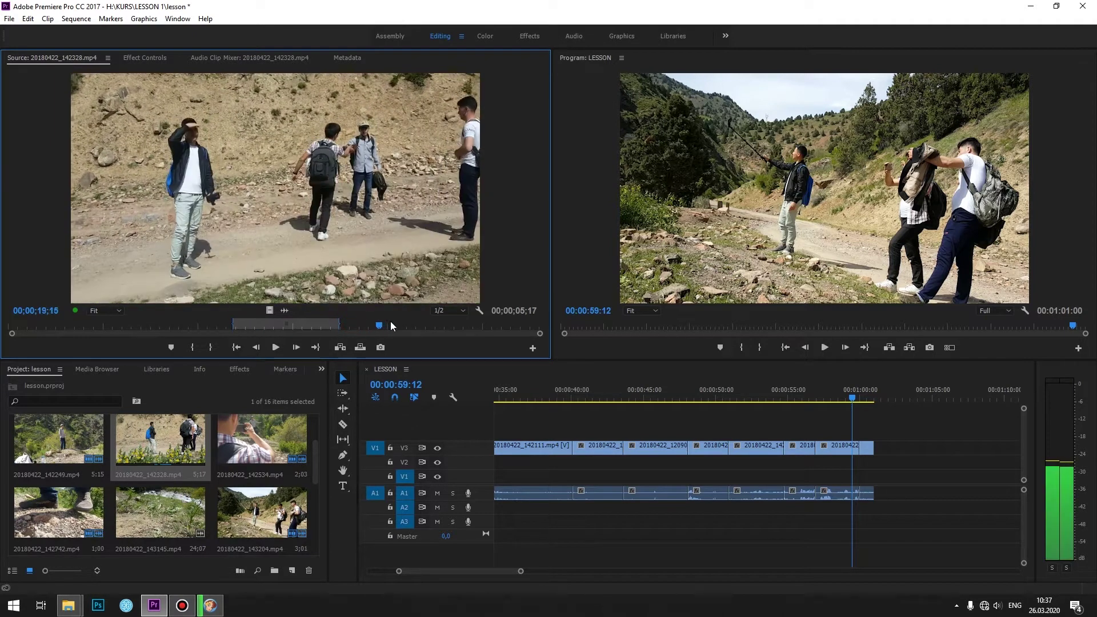
drag(390, 325, 441, 326)
Append a two-second range of the 20180422_142534 phone-filming clip to the sequence end.
double_click(247, 440)
drag(292, 328, 415, 325)
key(i)
key(o)
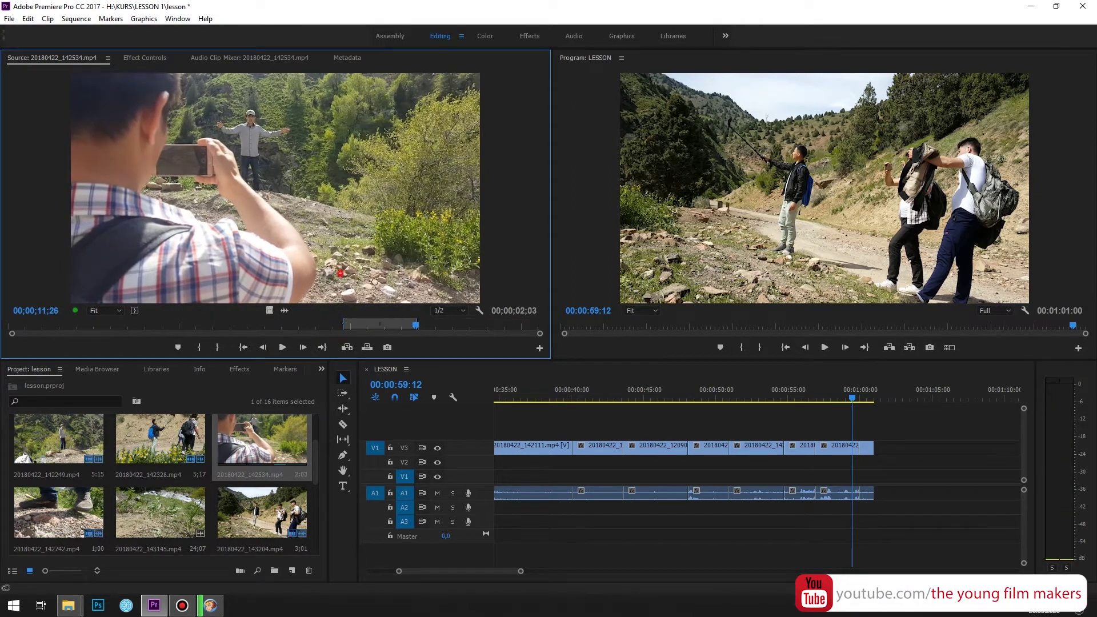
drag(374, 281, 885, 457)
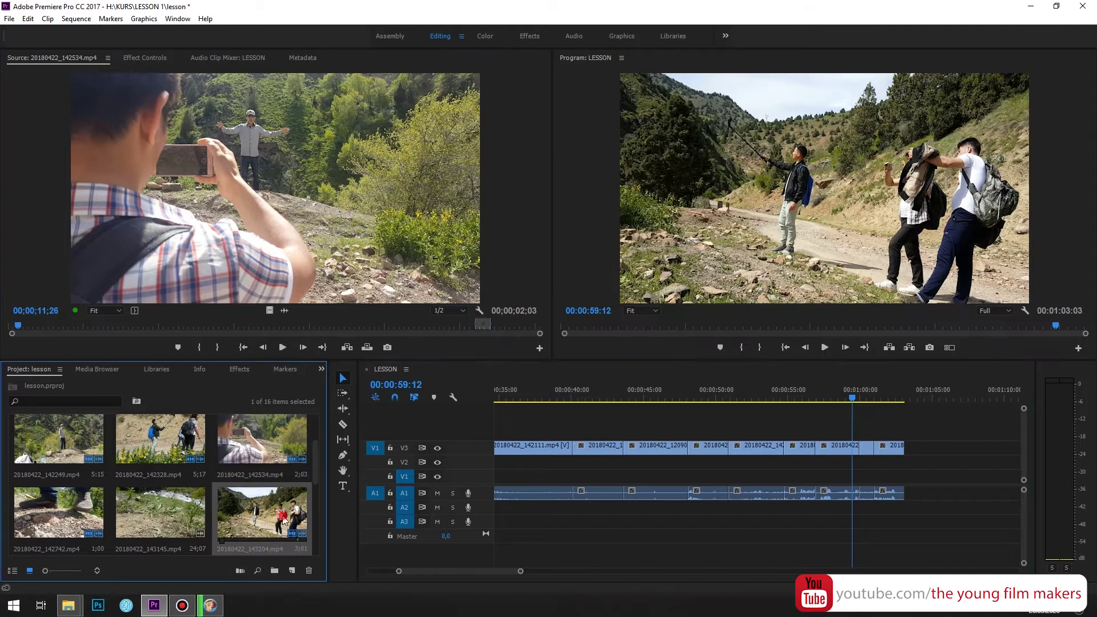
Add a short piece from near the end of 20180422_143204 and play back the sequence ending.
double_click(284, 521)
click(503, 324)
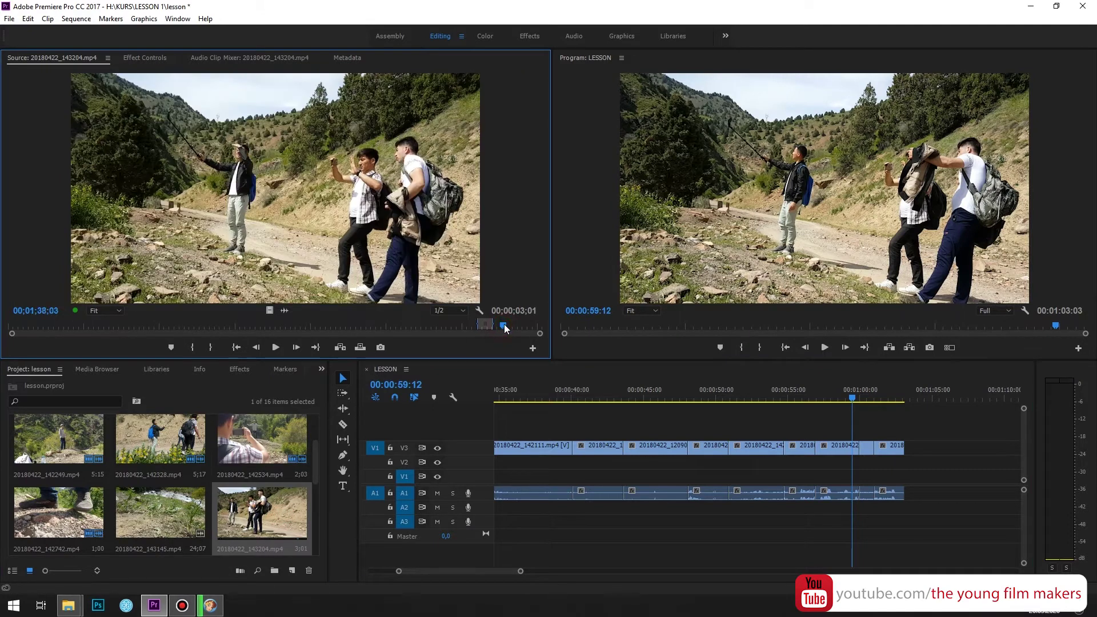
drag(504, 324, 505, 326)
mouse_move(274, 188)
mouse_down()
mouse_move(923, 442)
mouse_move(918, 454)
mouse_up()
click(886, 394)
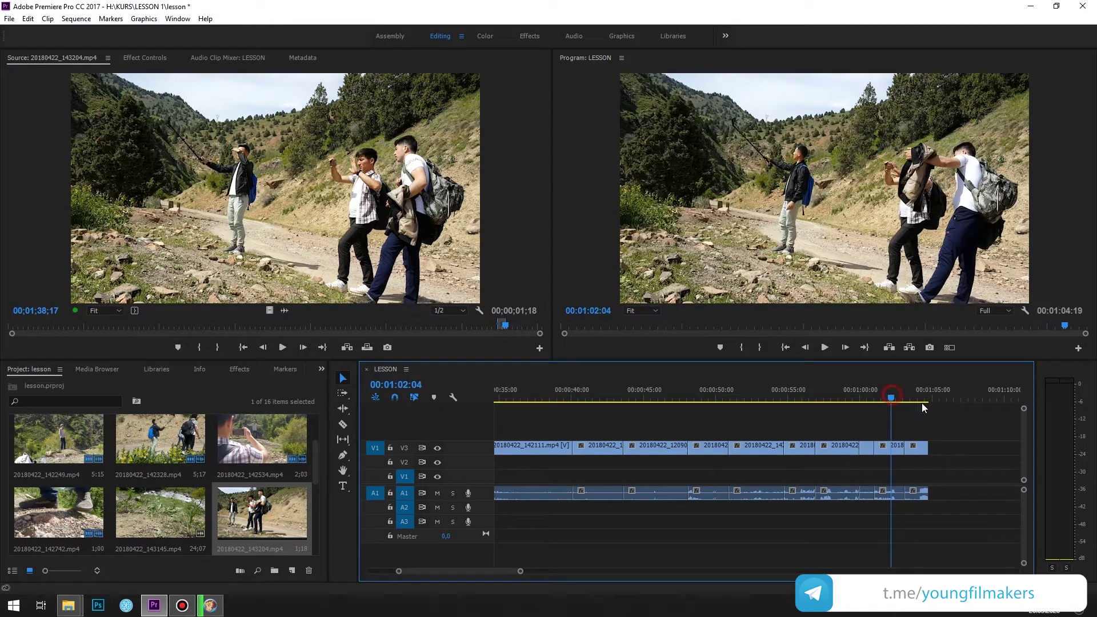
key(space)
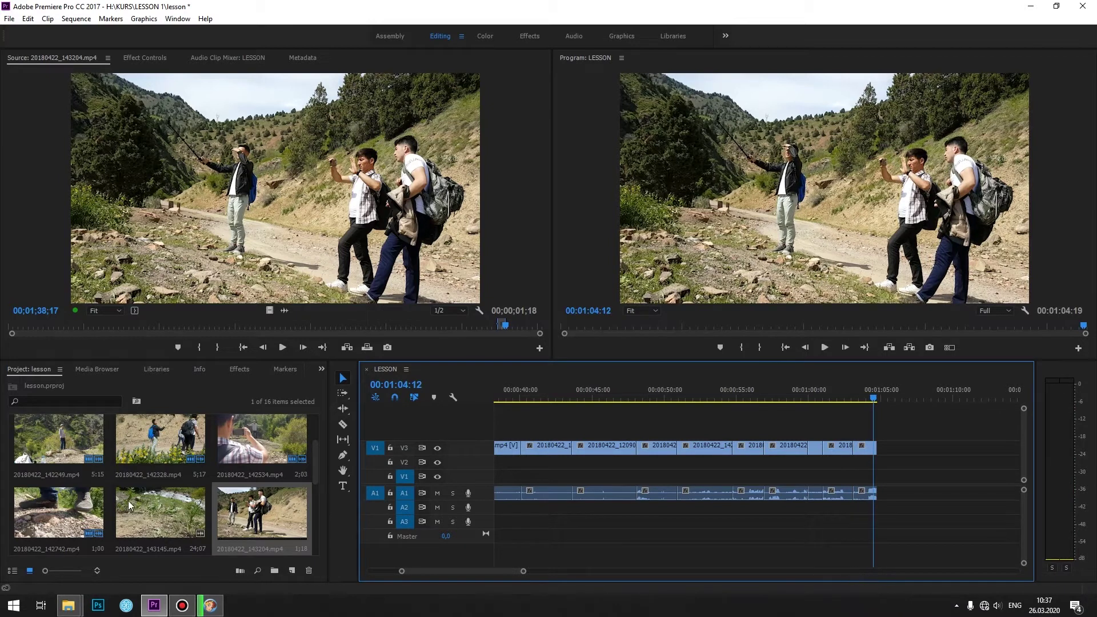
double_click(57, 448)
double_click(59, 509)
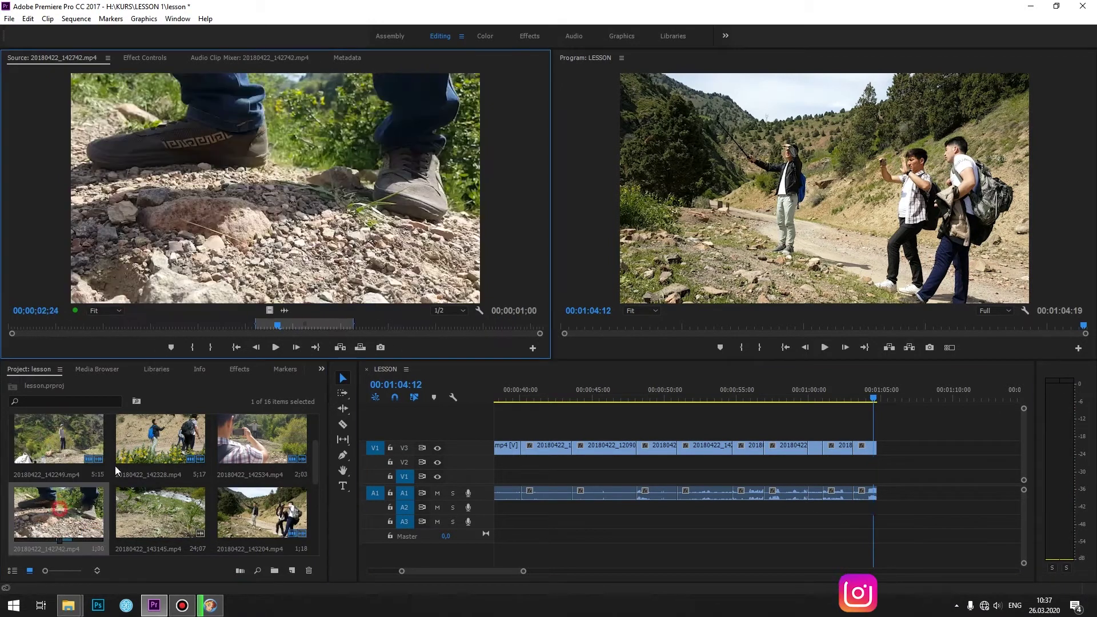
mouse_move(357, 324)
mouse_down()
mouse_move(446, 326)
mouse_move(400, 323)
mouse_up()
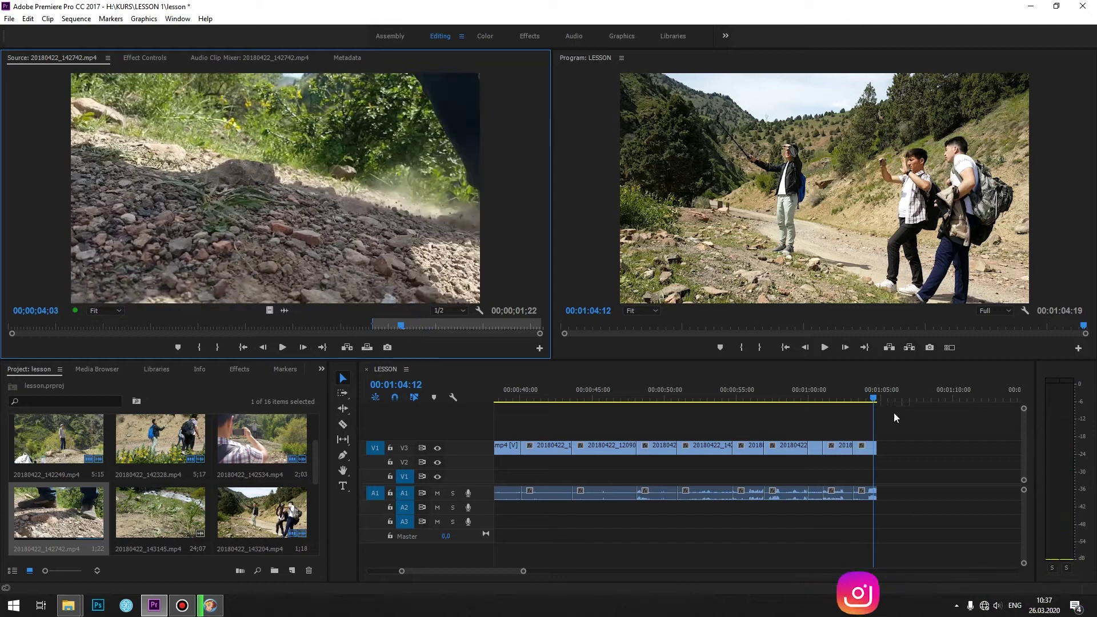
click(861, 396)
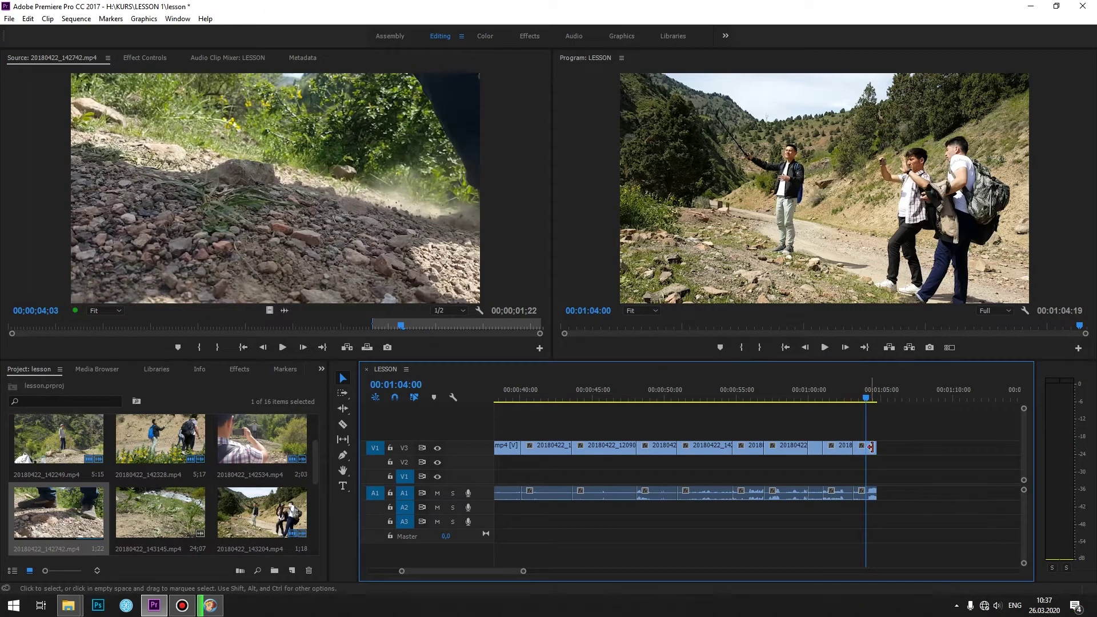
click(869, 448)
drag(864, 448, 864, 448)
click(859, 395)
key(space)
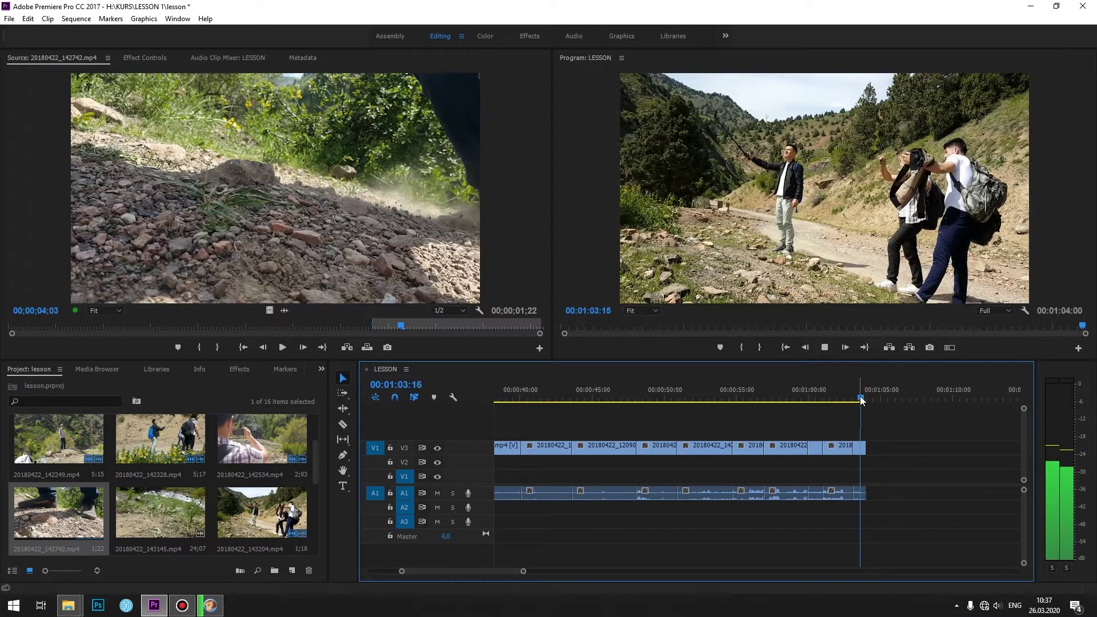
click(861, 403)
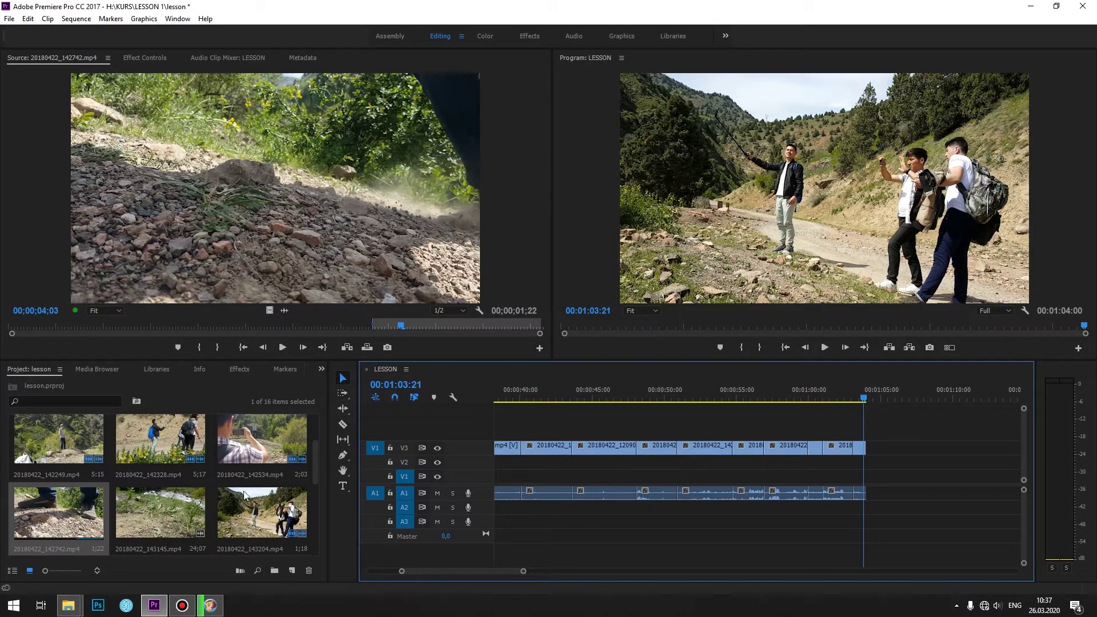
scroll(244, 495, down, 3)
scroll(227, 495, down, 3)
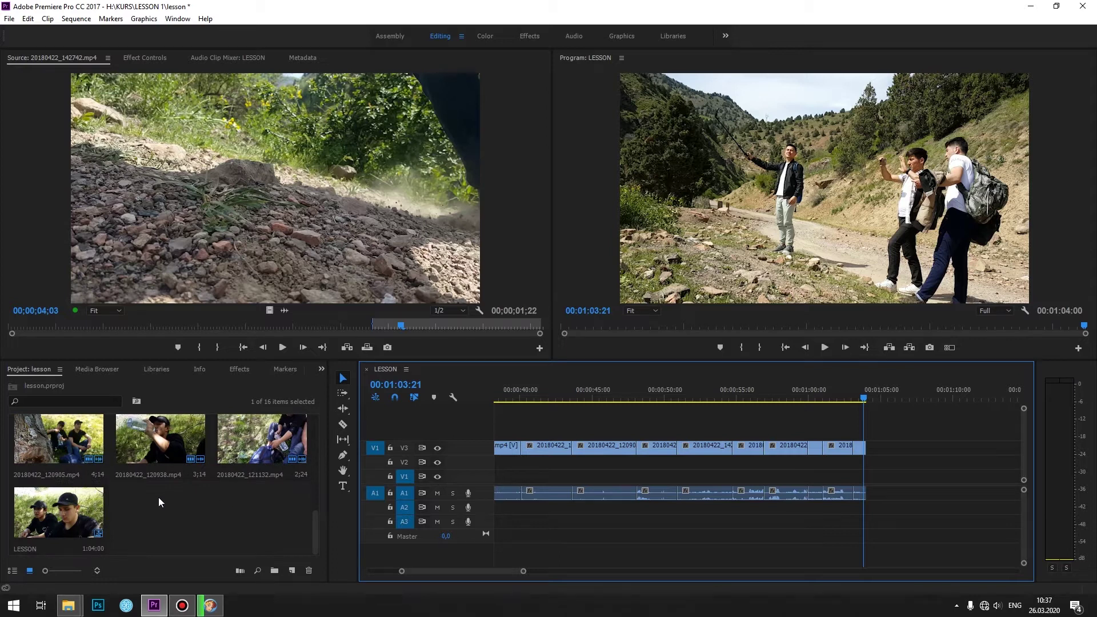
Preview the 20180422_120905 and 20180422_121313 clips in the Source monitor.
double_click(69, 429)
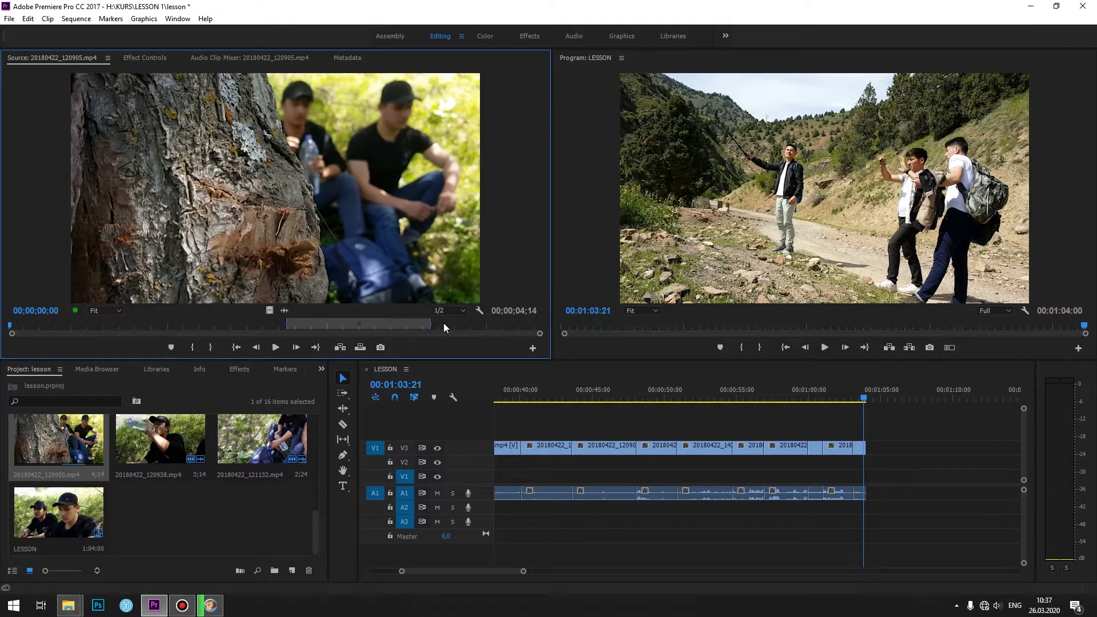
drag(444, 327, 498, 325)
click(44, 523)
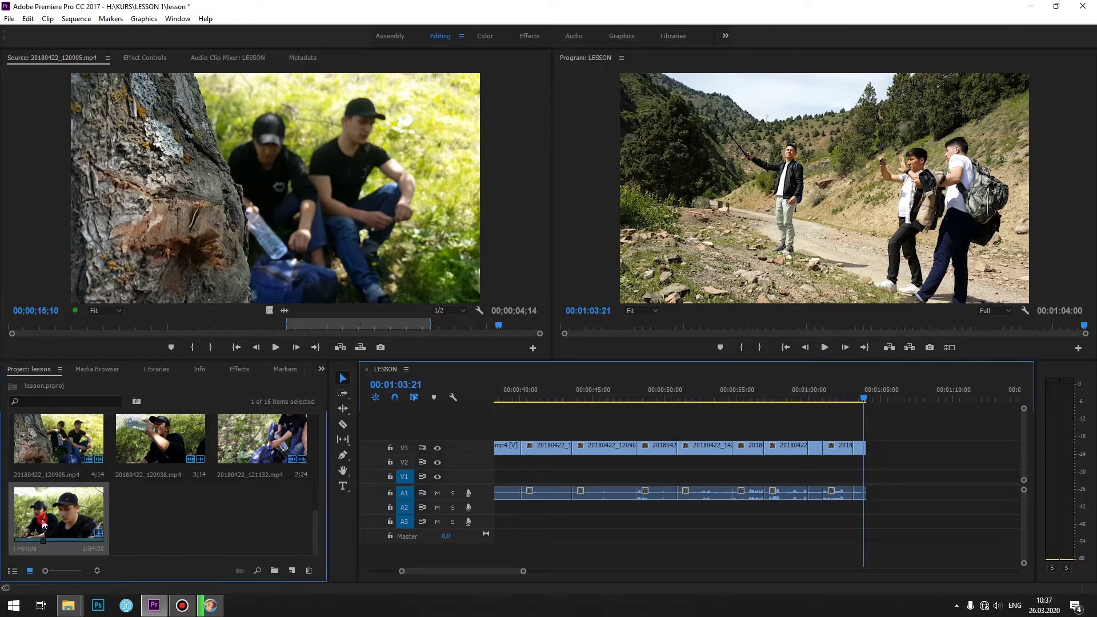
click(215, 517)
scroll(171, 512, up, 3)
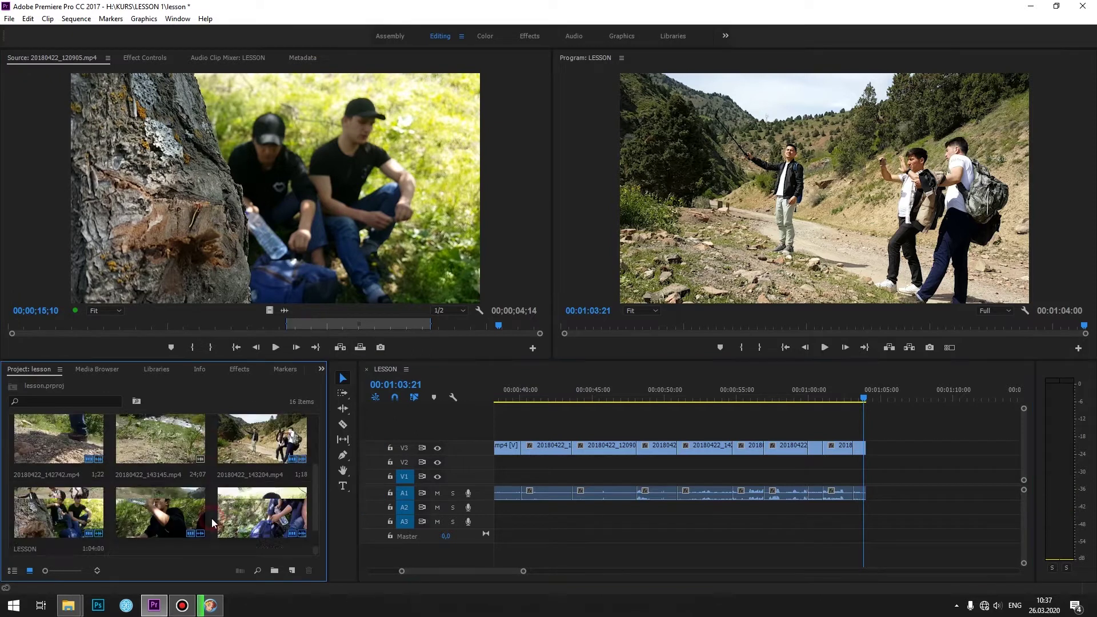
scroll(136, 506, up, 2)
double_click(69, 450)
mouse_move(167, 326)
mouse_down()
mouse_move(192, 324)
mouse_move(171, 322)
mouse_up()
Preview 20180422_121532, play LESSON, then load 20180422_142249 at about 39 seconds.
double_click(144, 440)
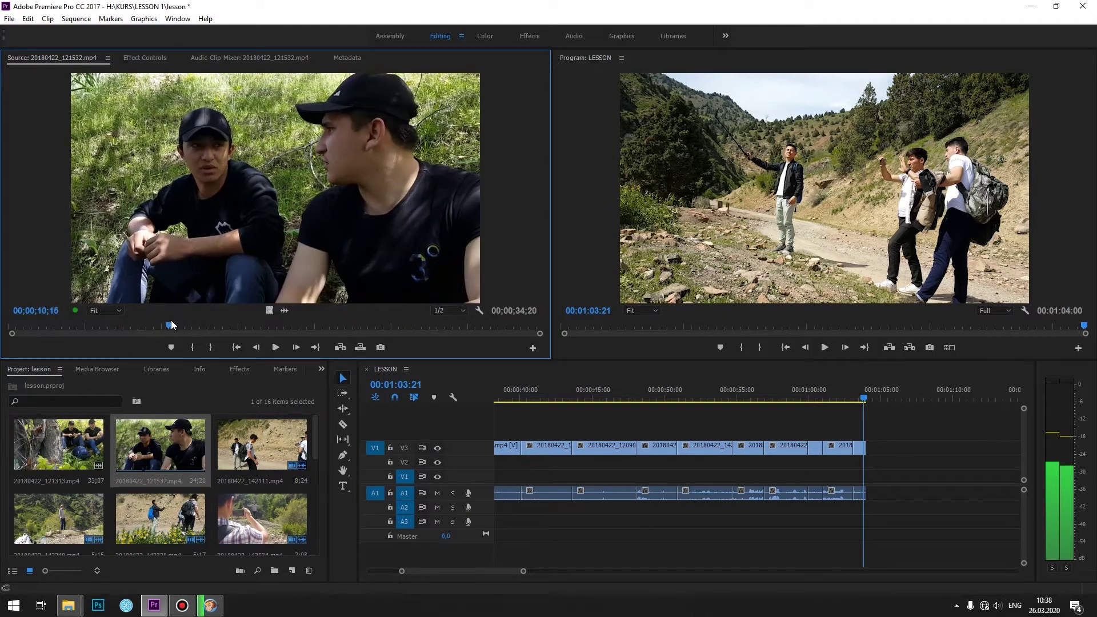
drag(172, 324, 163, 324)
click(858, 397)
key(space)
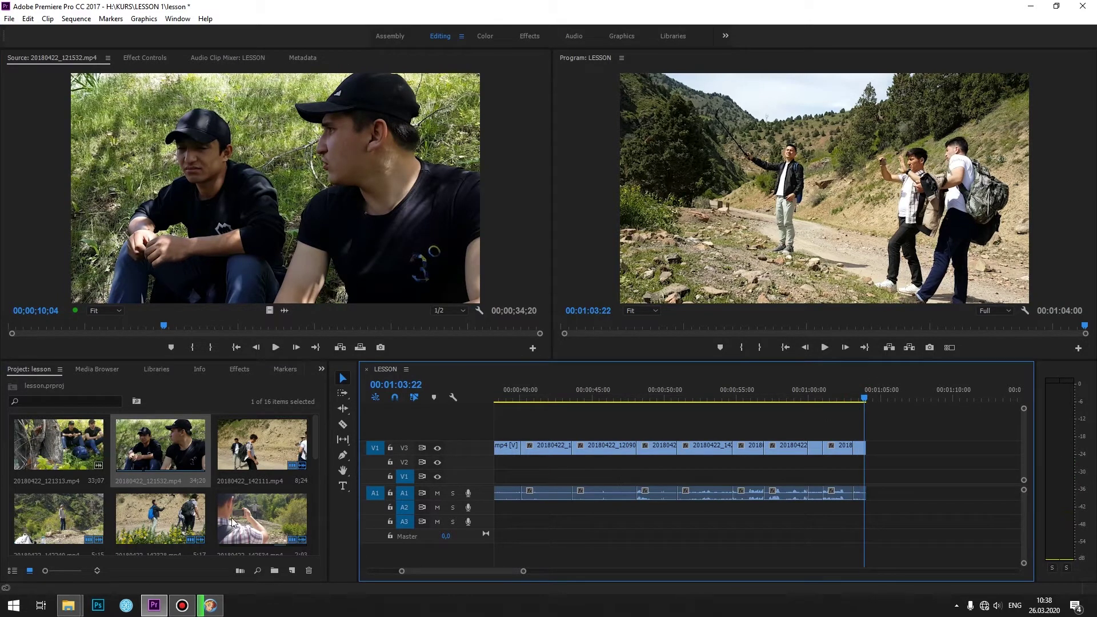
scroll(233, 522, down, 1)
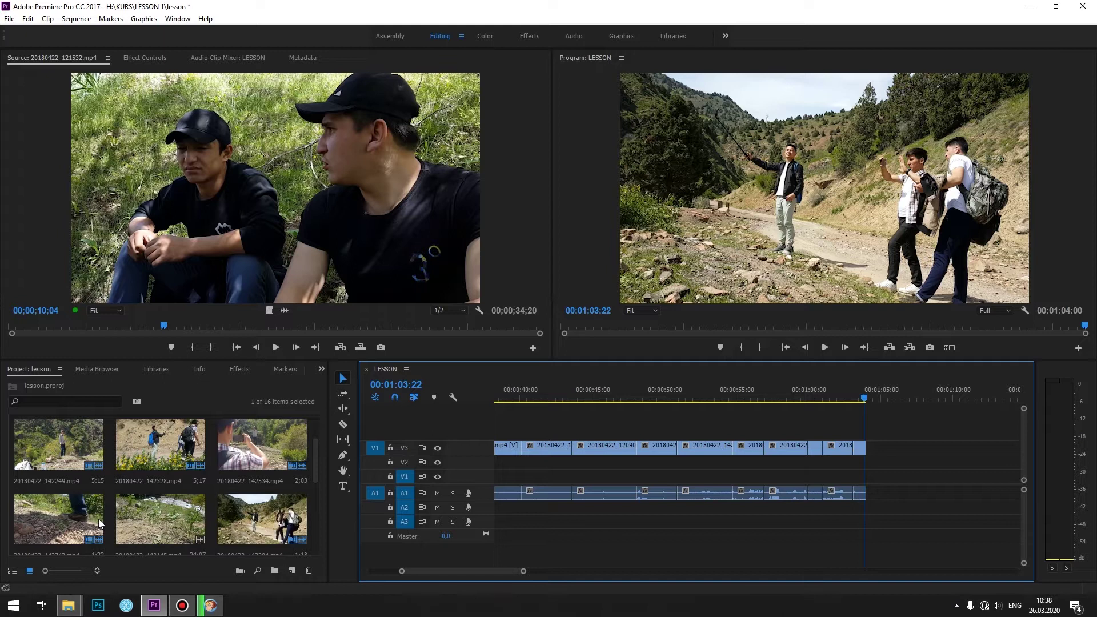
double_click(81, 445)
drag(407, 323, 363, 327)
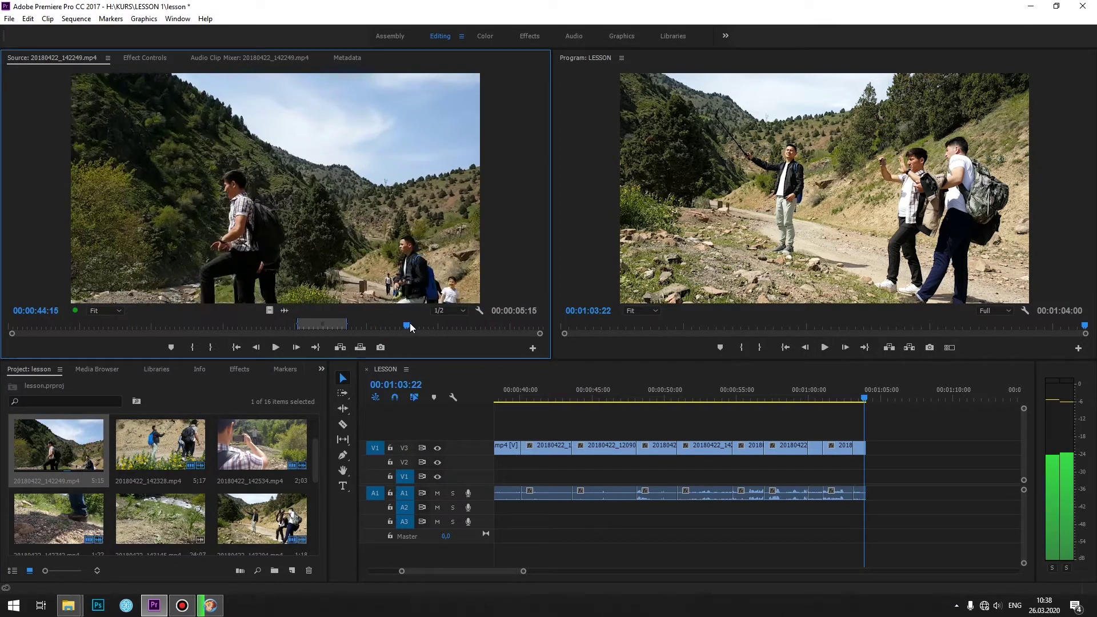
Append the 20-frame 38:29–39:18 excerpt of 20180422_142249 to the end of LESSON.
click(359, 325)
key(ctrl+shift+x)
key(space)
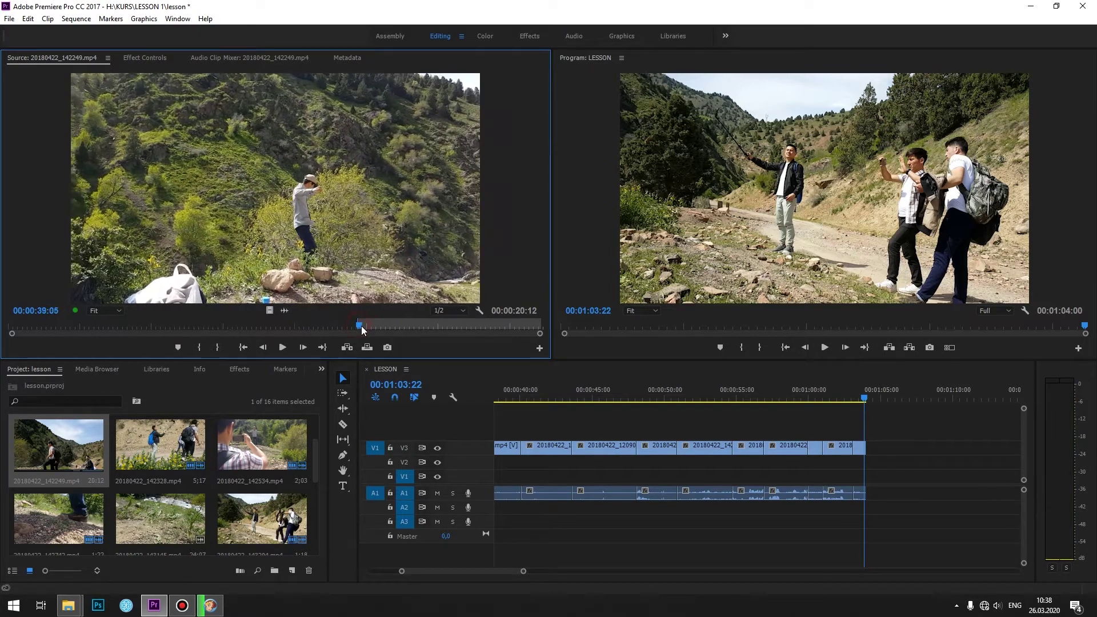
key(space)
key(o)
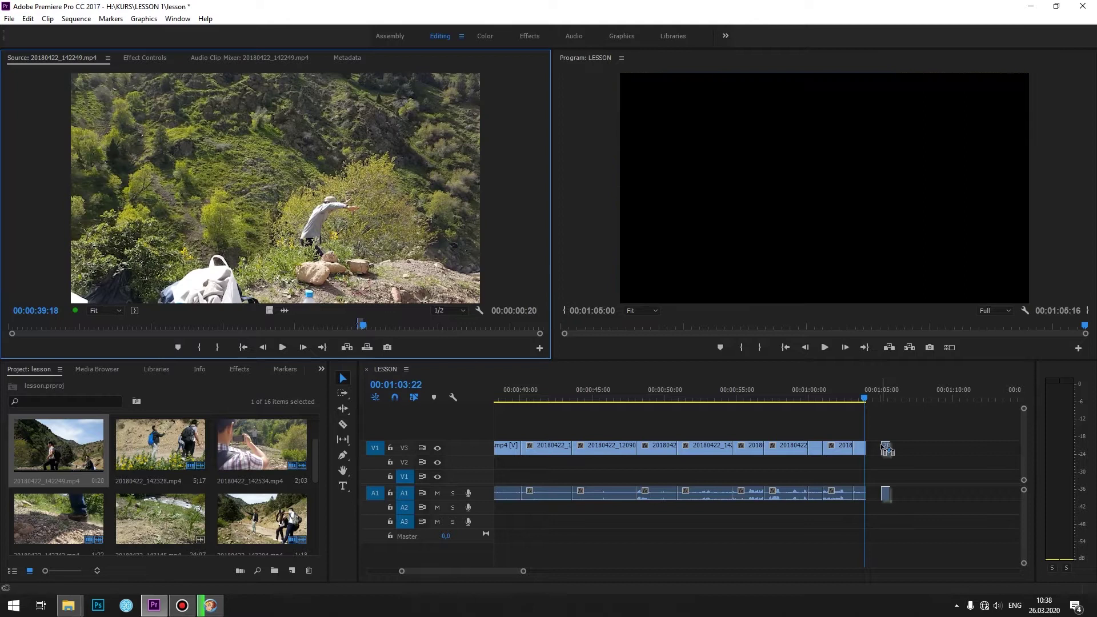
drag(826, 340, 861, 446)
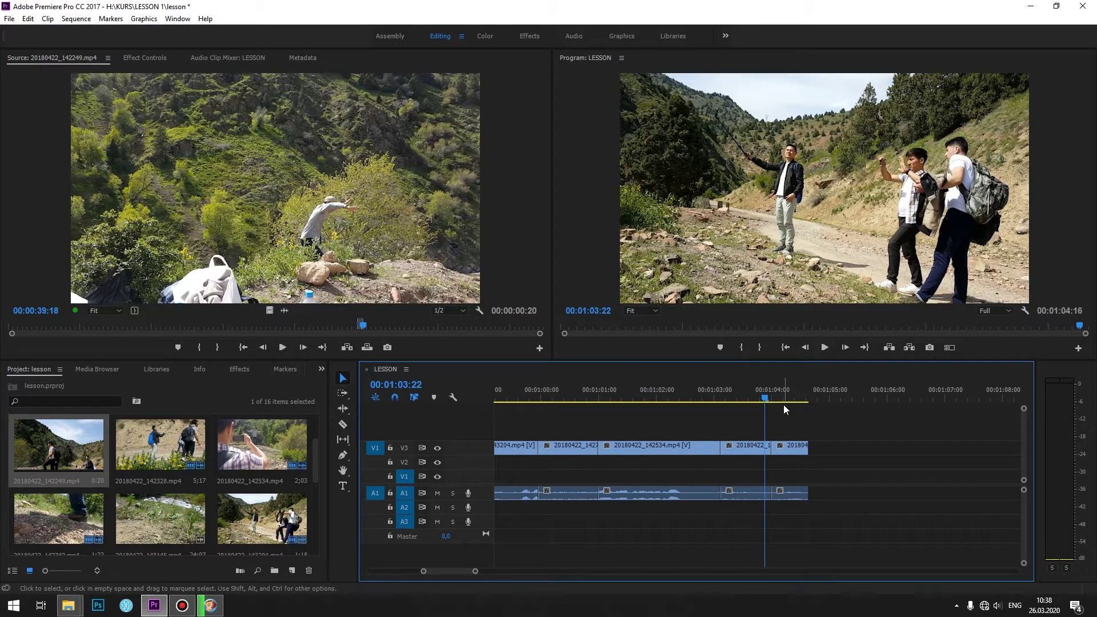
drag(787, 399, 804, 399)
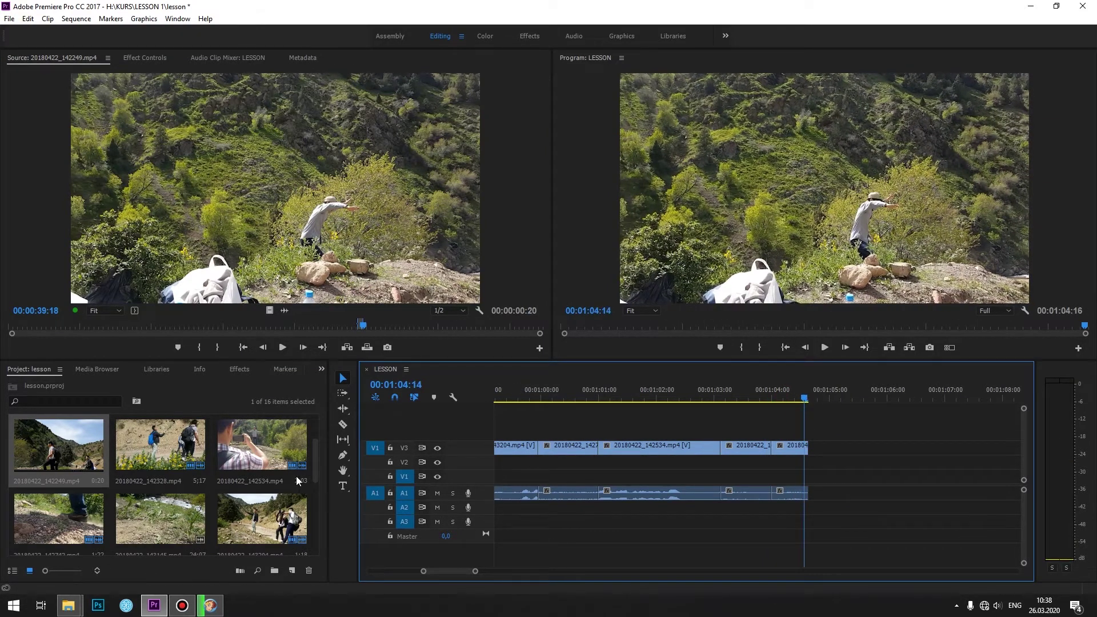
Append a 23-frame excerpt of 20180422_142534, from about 13 seconds, to the sequence end.
double_click(262, 445)
drag(426, 324, 484, 324)
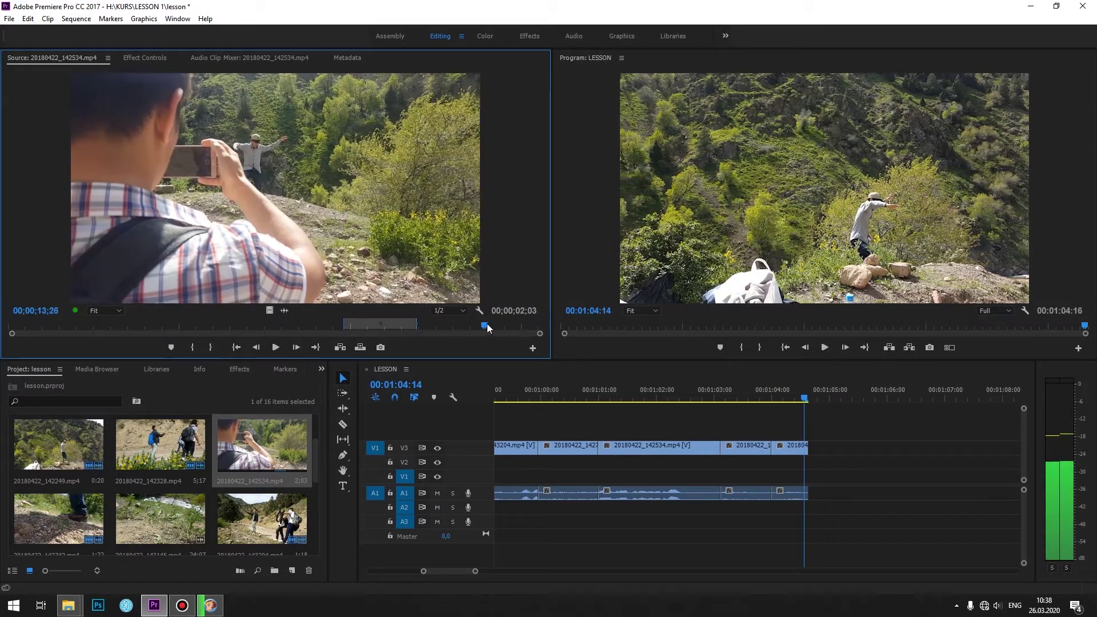
key(i)
drag(487, 323, 519, 327)
key(o)
drag(484, 295, 811, 448)
Add a 1;11 excerpt of 20180422_143204 from around 1:39 and play the new ending.
double_click(262, 519)
drag(285, 328, 520, 329)
key(i)
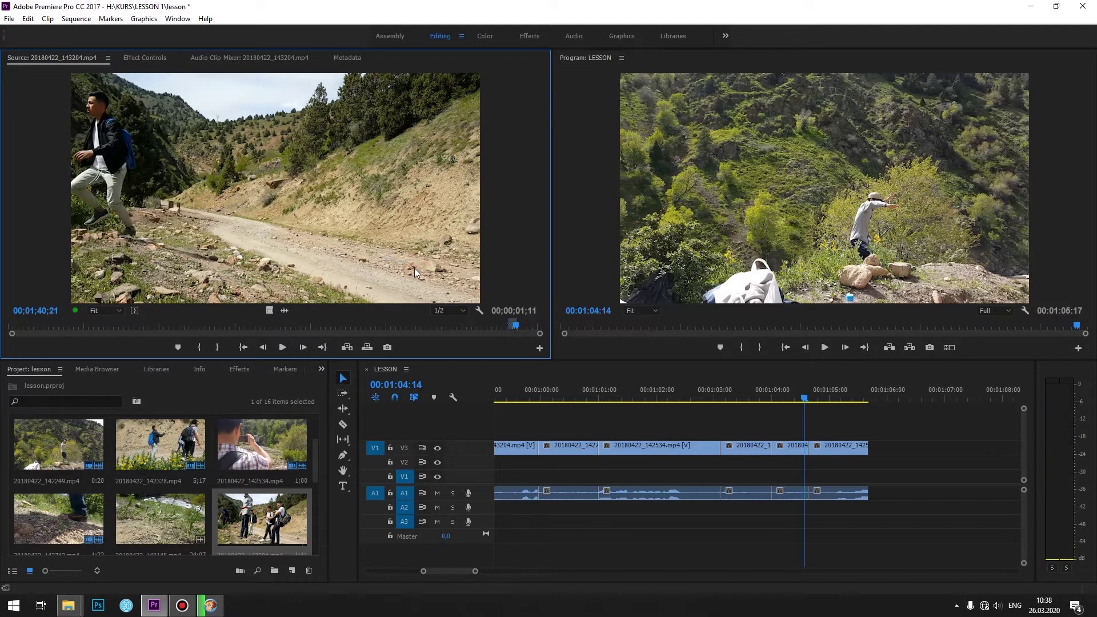
drag(843, 411, 871, 445)
click(657, 390)
key(space)
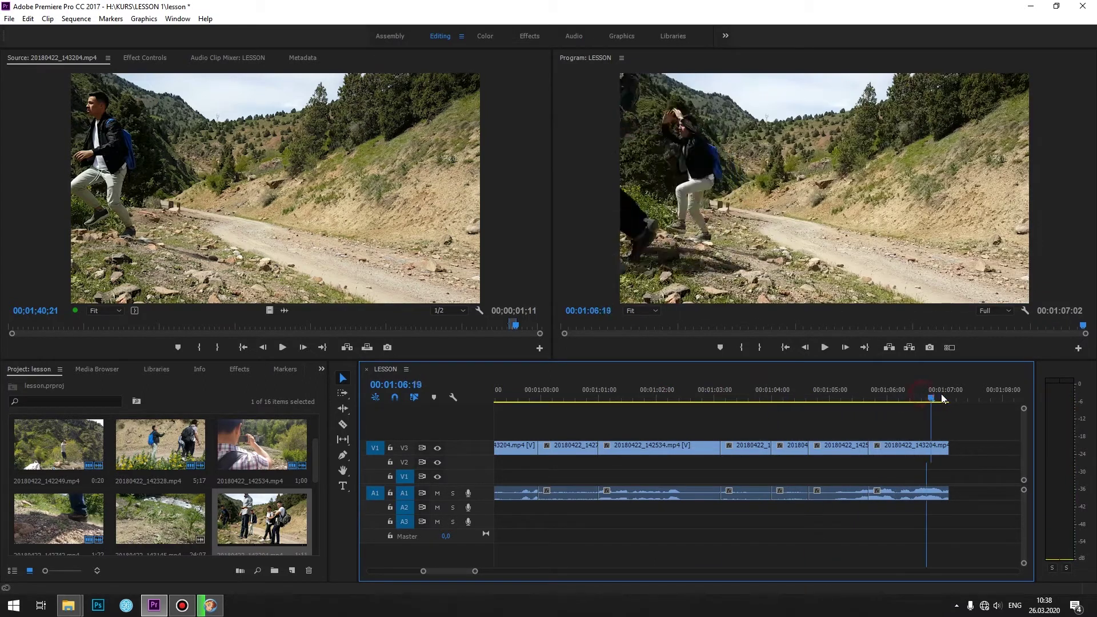
Append the 20180422_121532 excerpt from about 8 seconds to 16;27 to the end of LESSON.
scroll(142, 455, up, 1)
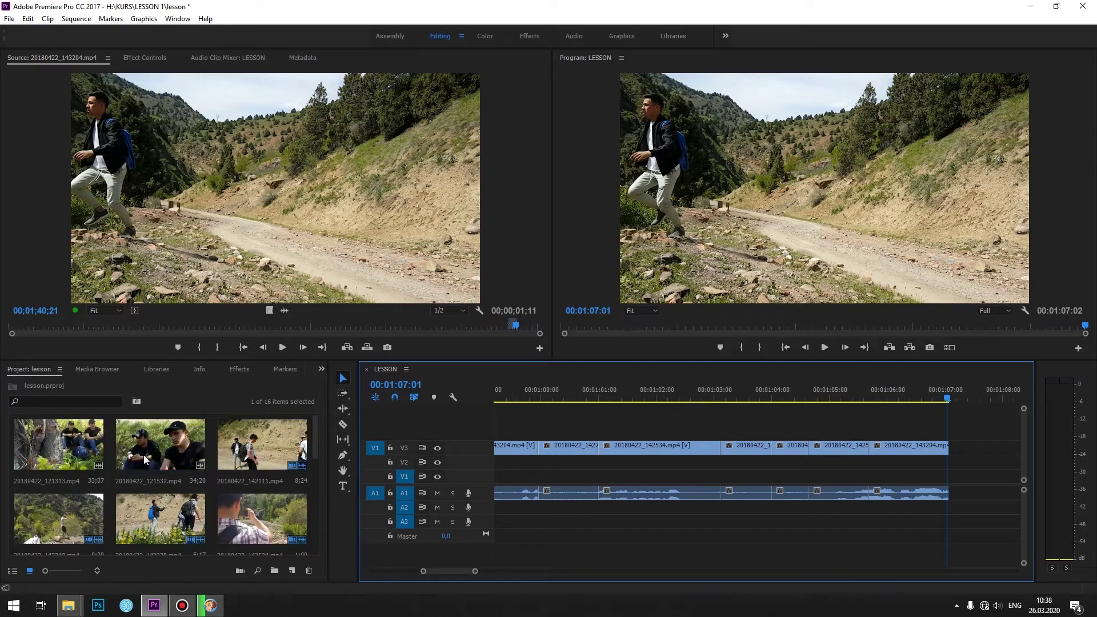
click(153, 437)
mouse_move(261, 324)
mouse_down()
mouse_move(133, 326)
mouse_move(186, 327)
mouse_up()
key(i)
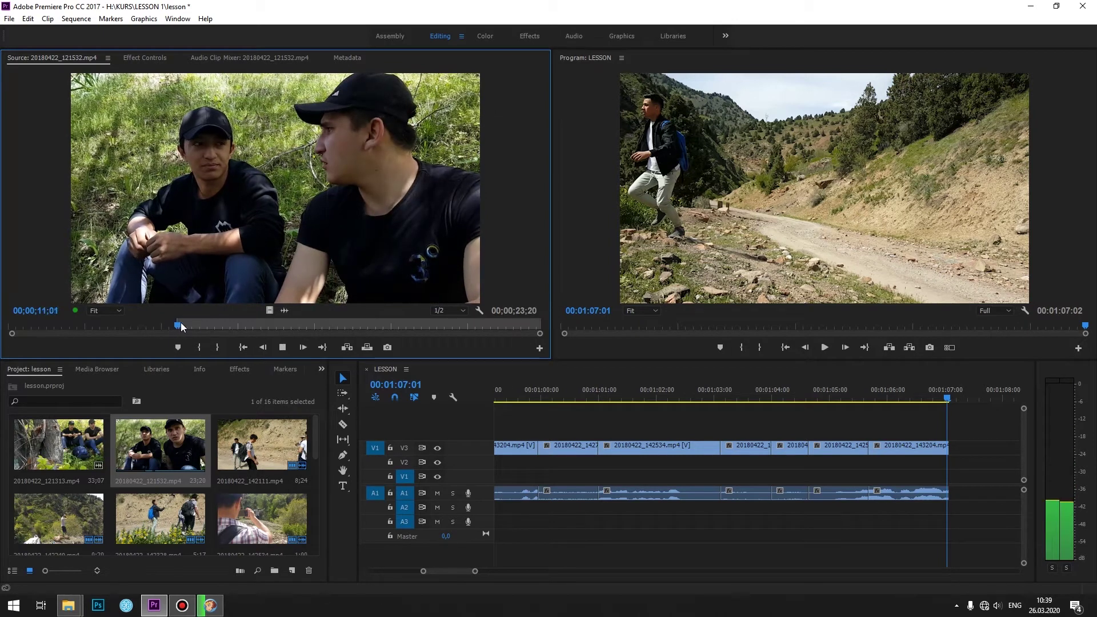
key(space)
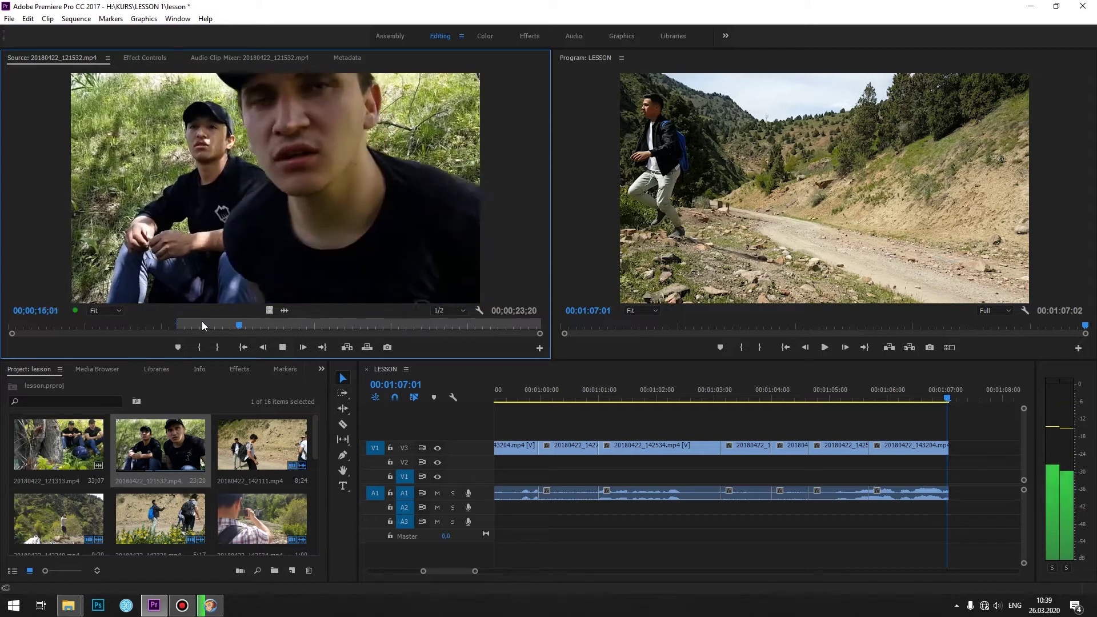
key(space)
drag(231, 323, 268, 317)
key(o)
drag(268, 245, 964, 436)
key(space)
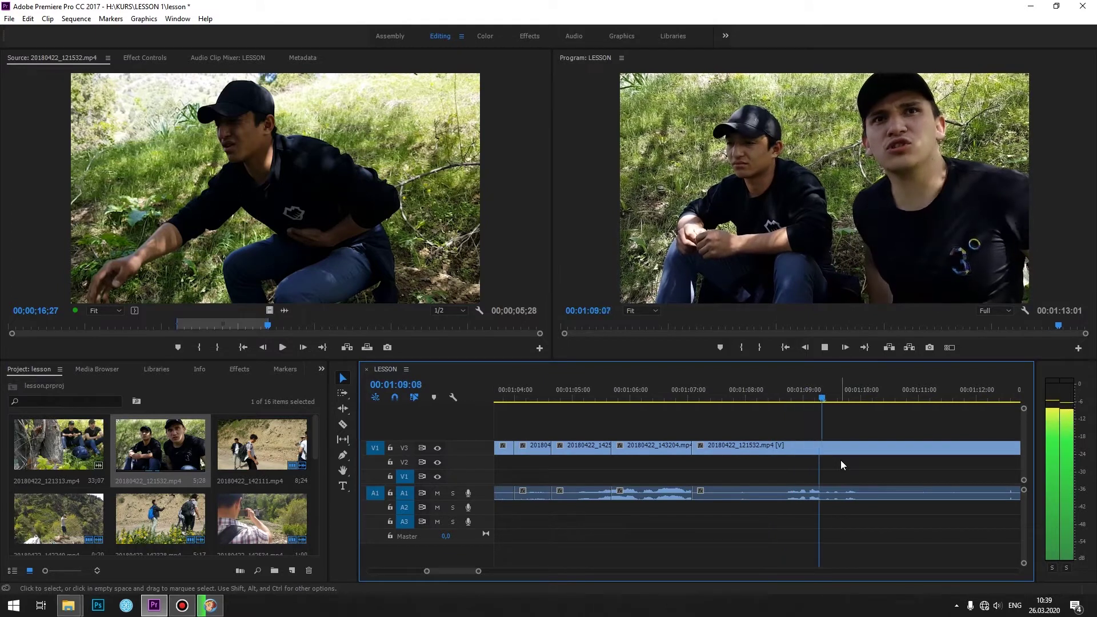
key(minus)
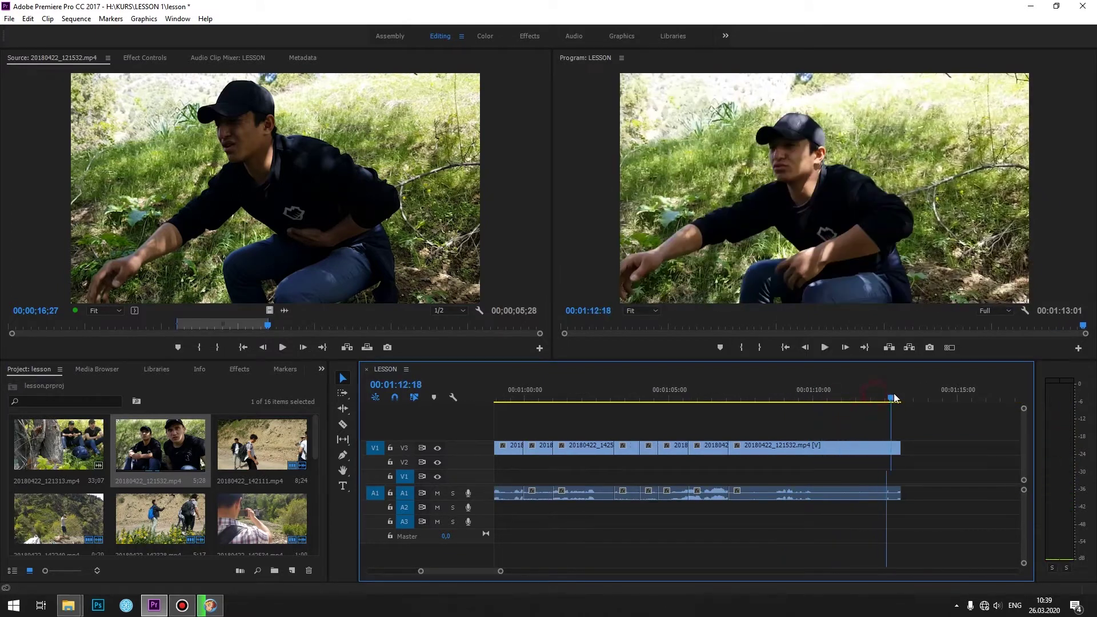
Append the 15;14–20;19 excerpt of 20180422_121313 after the last clip and save the project.
double_click(59, 444)
drag(148, 327, 338, 326)
key(i)
key(i)
key(o)
mouse_move(343, 285)
mouse_down()
mouse_move(920, 451)
mouse_move(902, 452)
mouse_up()
key(space)
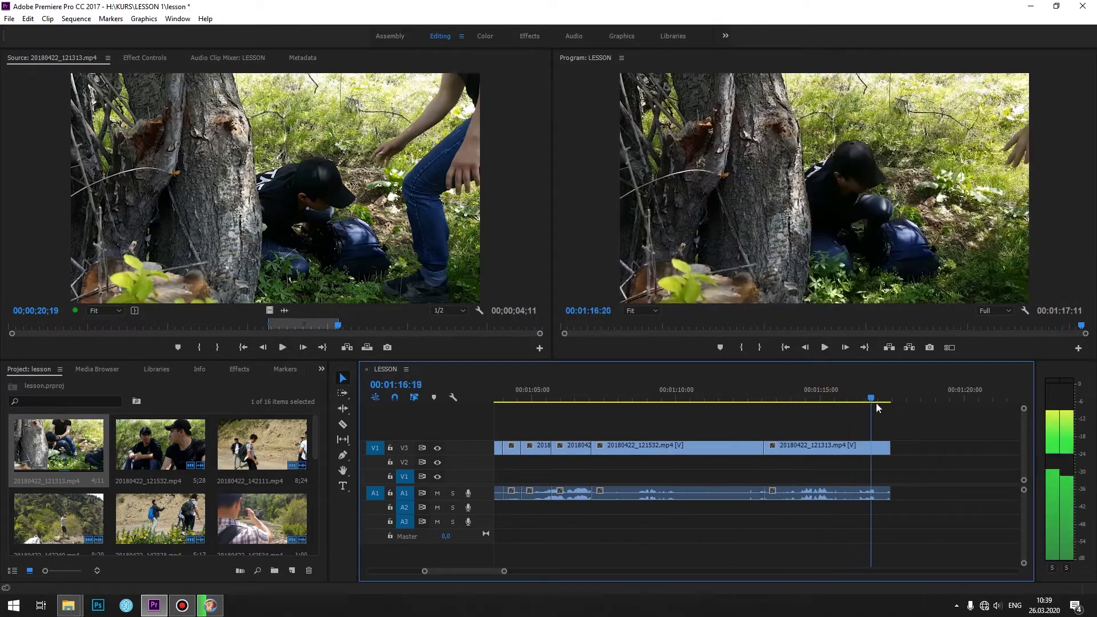
key(space)
key(ctrl+s)
Append a second 8-second 20180422_121532 excerpt ending at 29;09 and play back the sequence end.
double_click(152, 436)
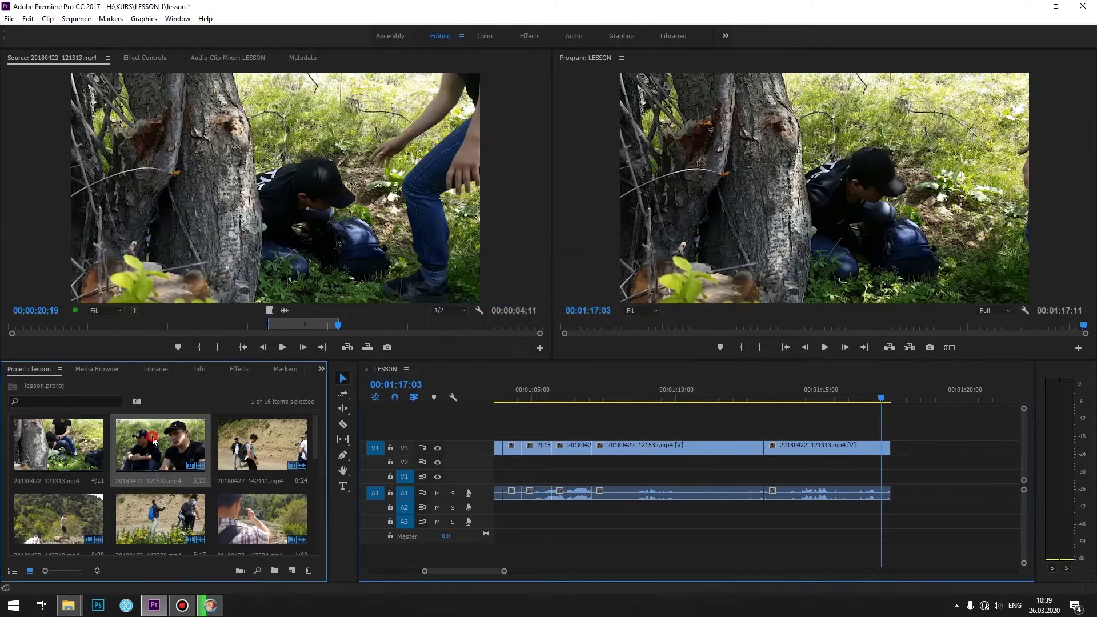
drag(289, 323, 457, 324)
key(i)
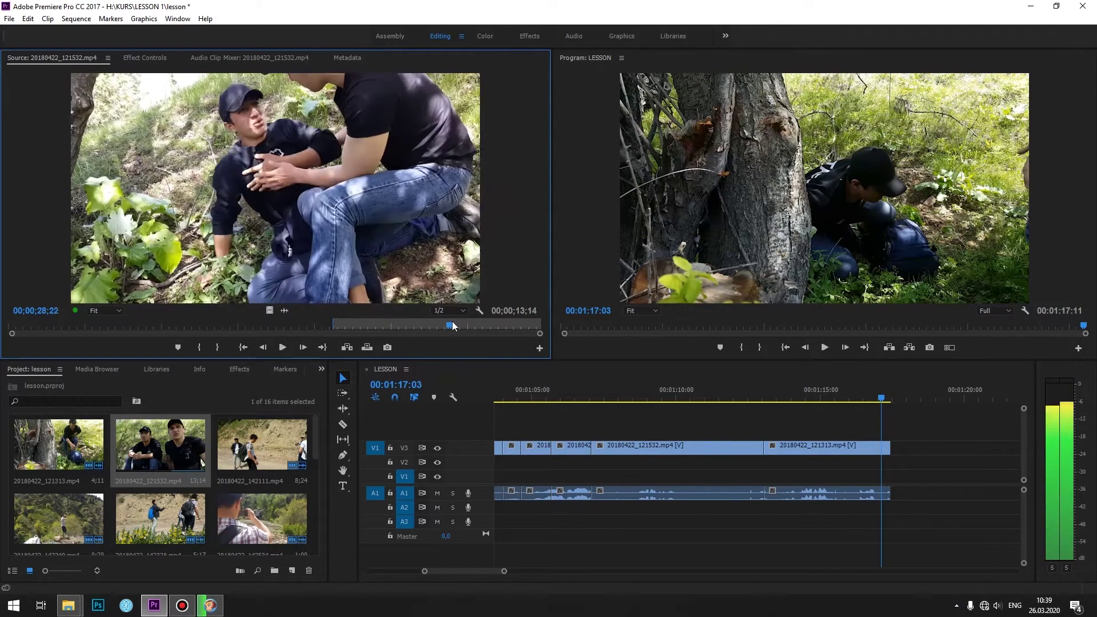
key(o)
drag(387, 269, 881, 445)
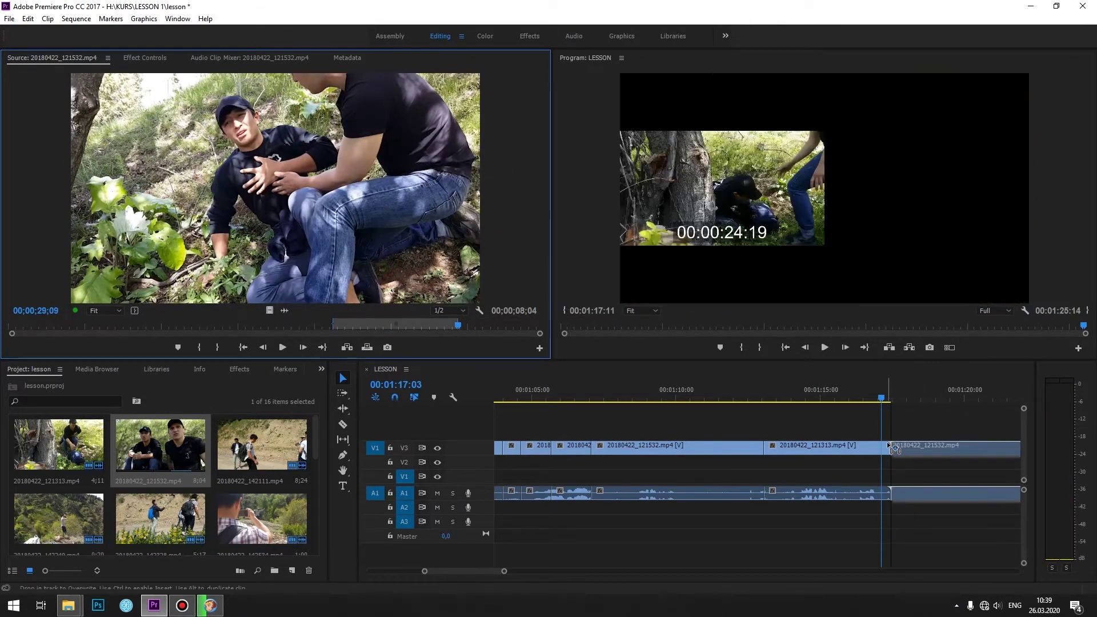
key(minus)
key(space)
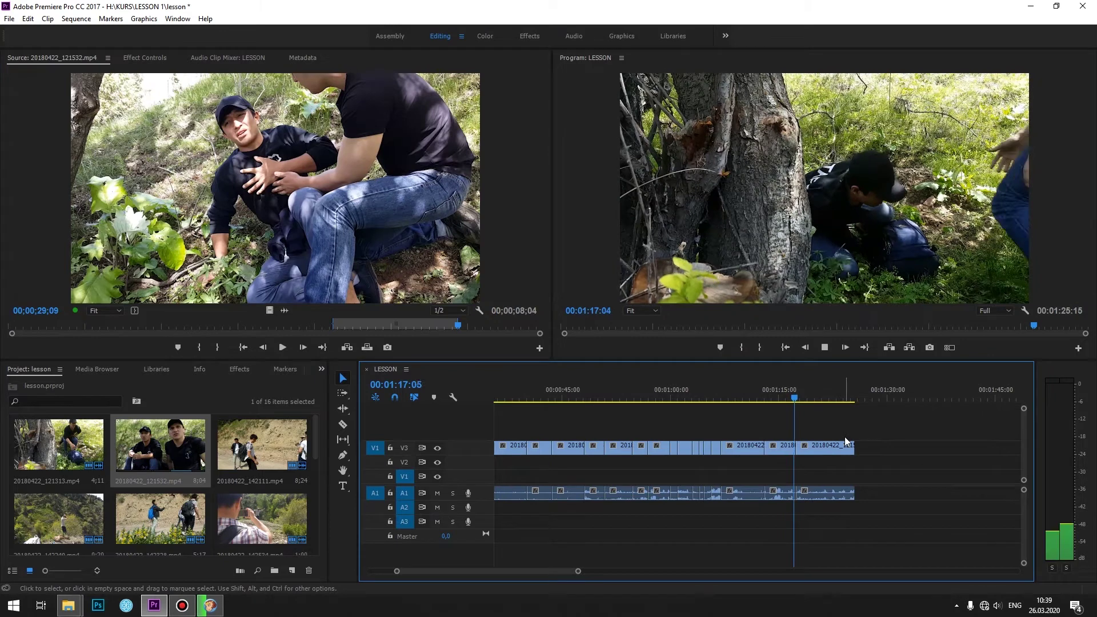
click(832, 394)
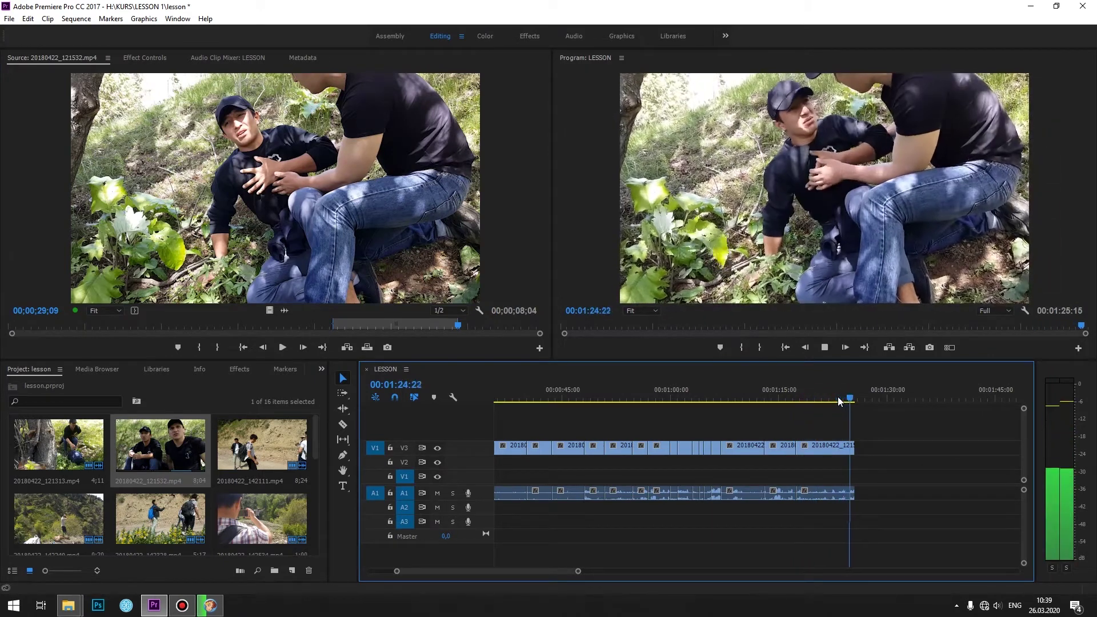
key(space)
drag(558, 571, 399, 571)
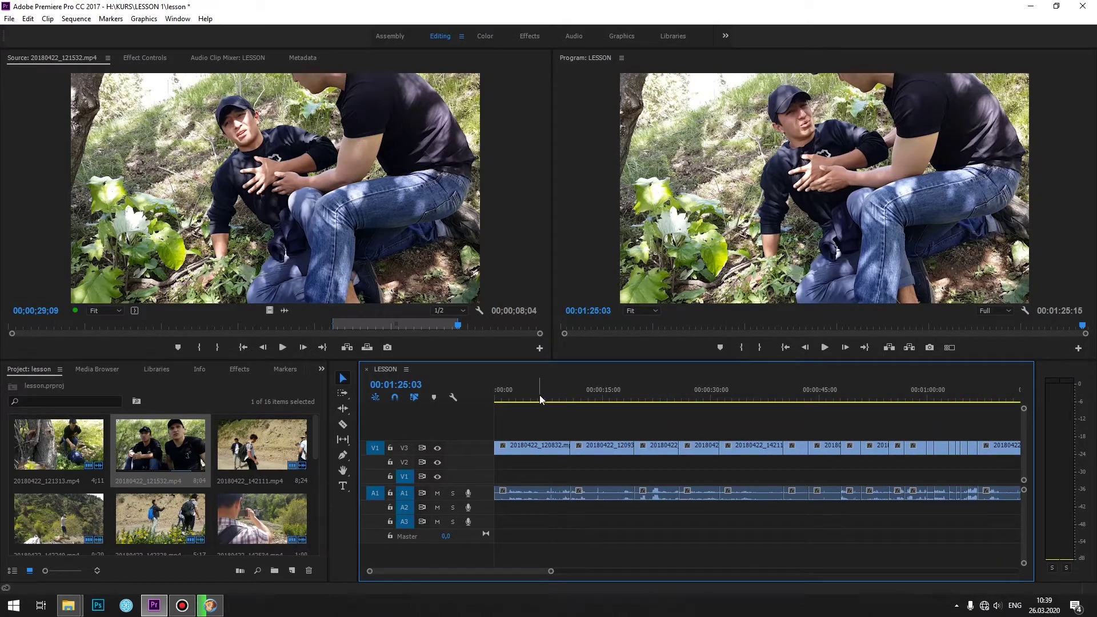
drag(544, 394, 457, 406)
click(585, 423)
key(minus)
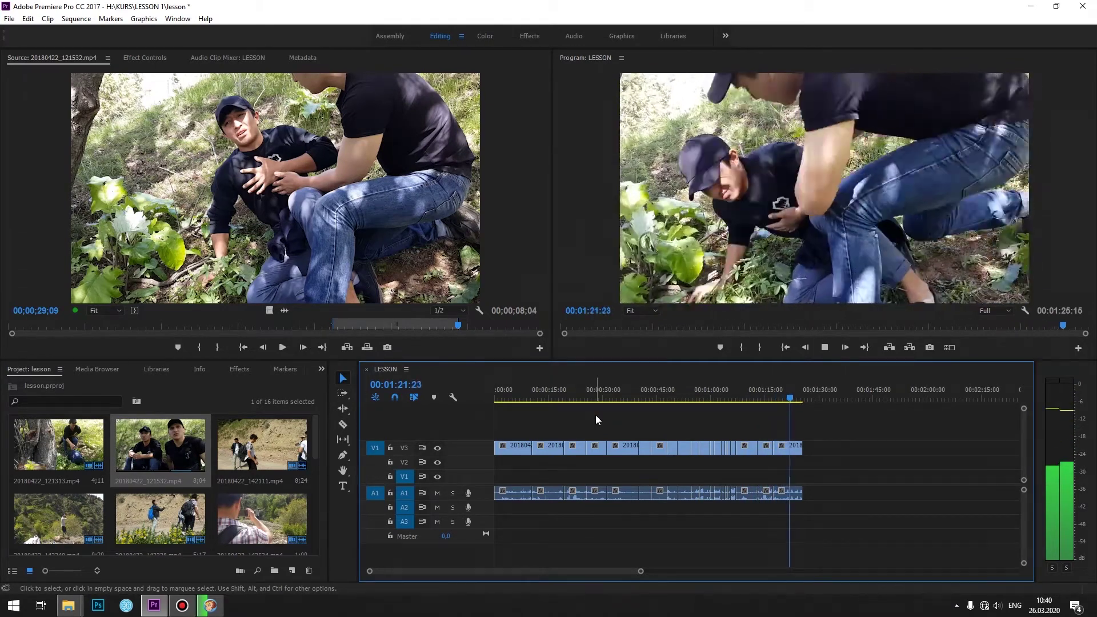
click(645, 398)
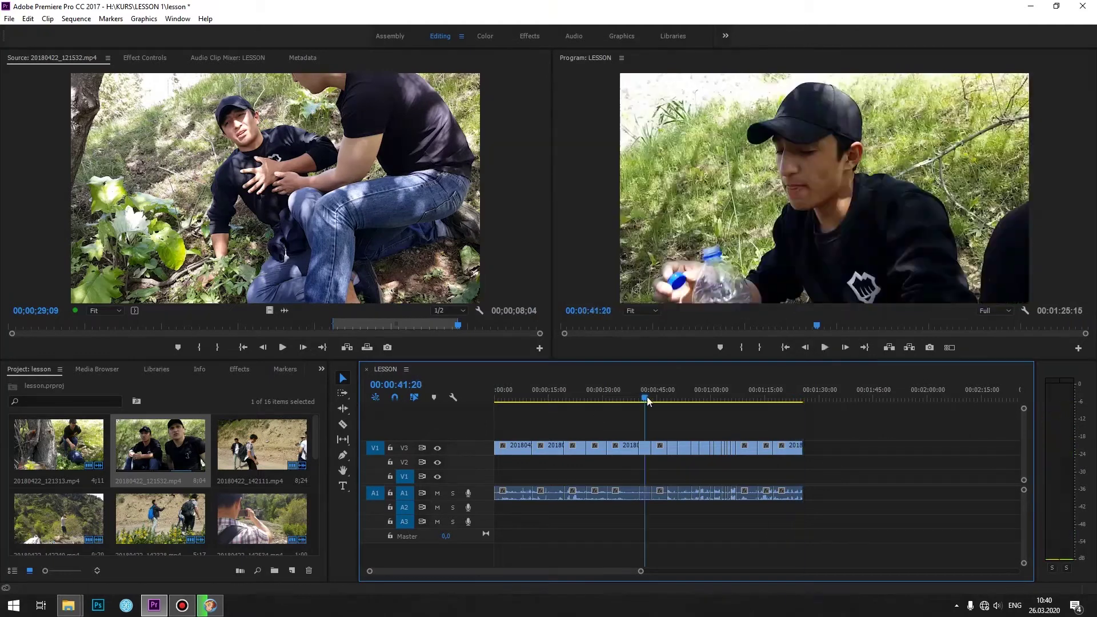